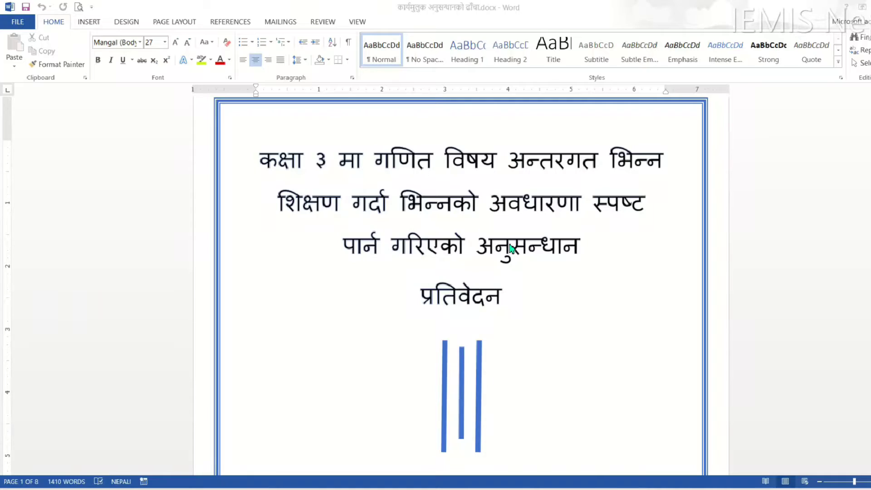
# Review the report pages, then select and deselect the contents list.
pyautogui.scroll(-2, 505, 246)
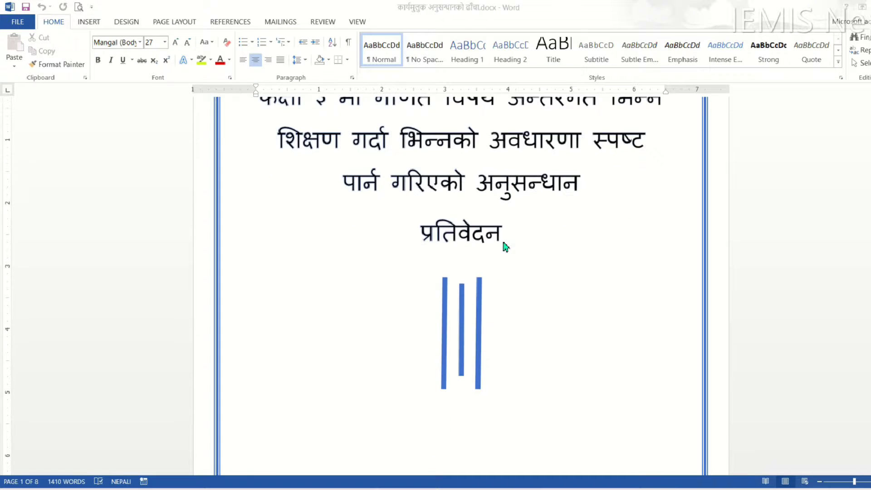
pyautogui.keyDown('ctrl'); pyautogui.scroll(-1, 505, 247); pyautogui.keyUp('ctrl')
pyautogui.keyDown('ctrl'); pyautogui.scroll(-1, 505, 246); pyautogui.keyUp('ctrl')
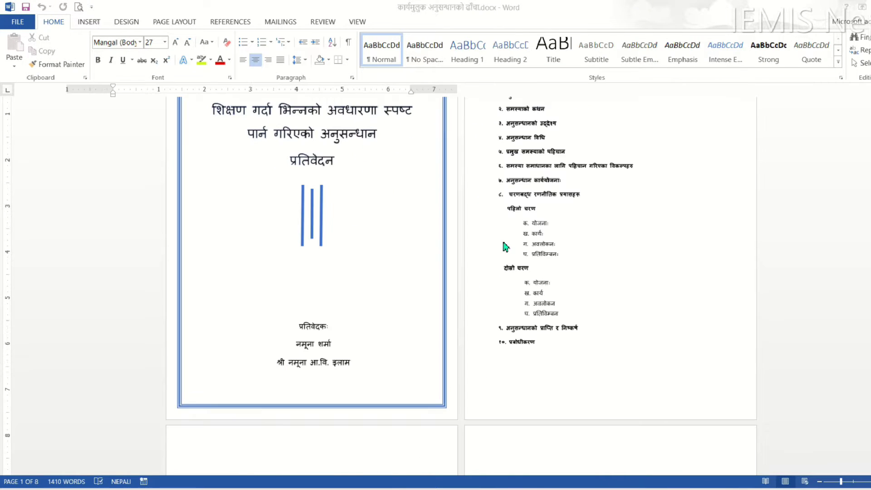
pyautogui.scroll(3, 585, 259)
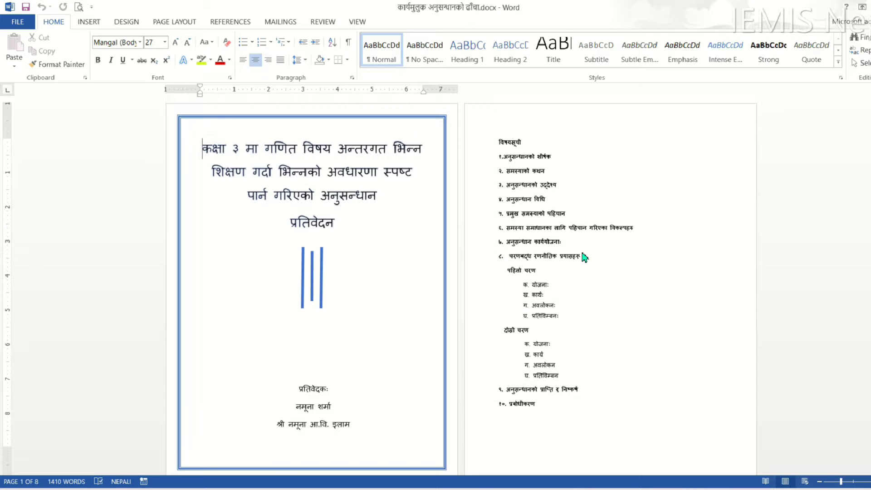
pyautogui.scroll(-1, 584, 255)
pyautogui.scroll(-2, 584, 255)
pyautogui.scroll(-2, 583, 254)
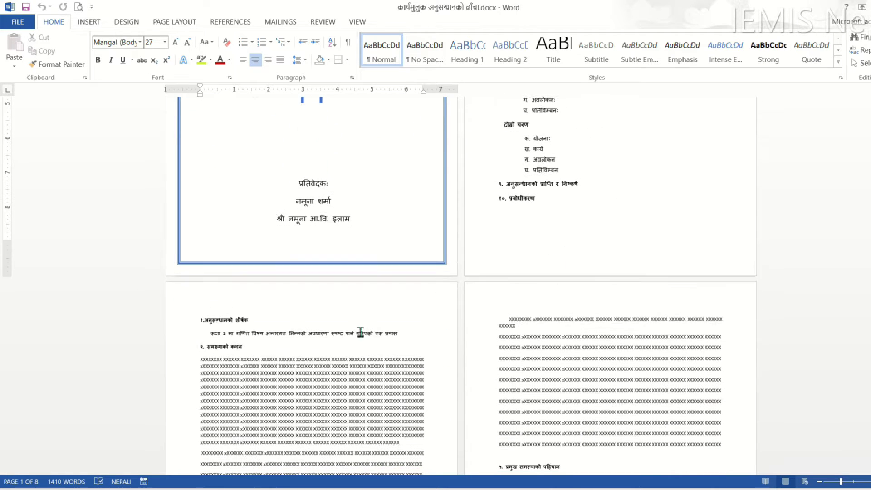
pyautogui.click(297, 344)
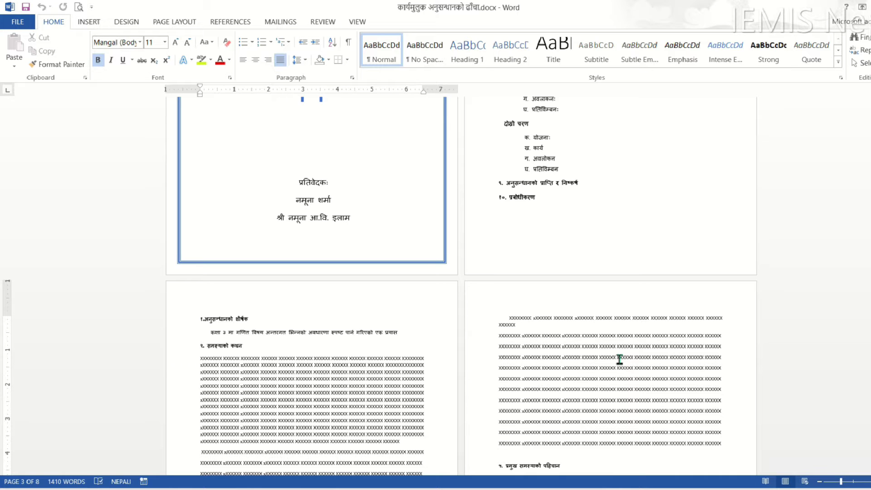
pyautogui.scroll(2, 619, 359)
pyautogui.scroll(3, 619, 359)
pyautogui.scroll(1, 491, 150)
pyautogui.moveTo(495, 141); pyautogui.dragTo(536, 416)
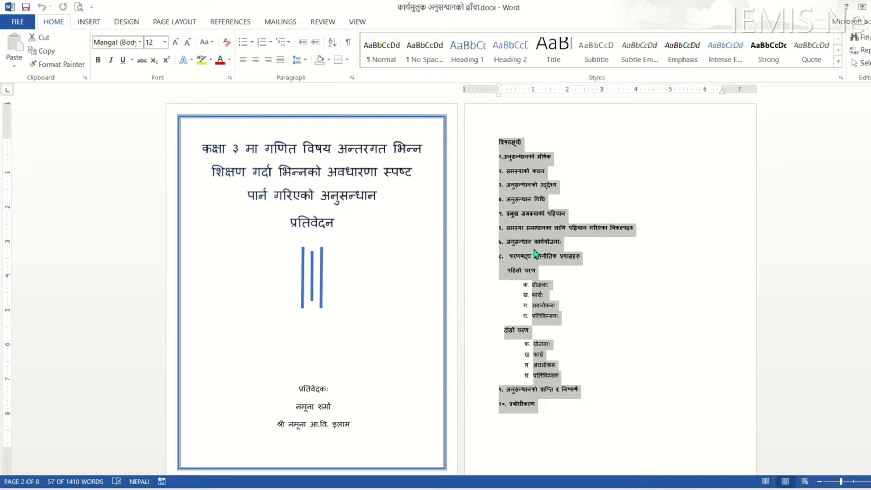
pyautogui.click(347, 273)
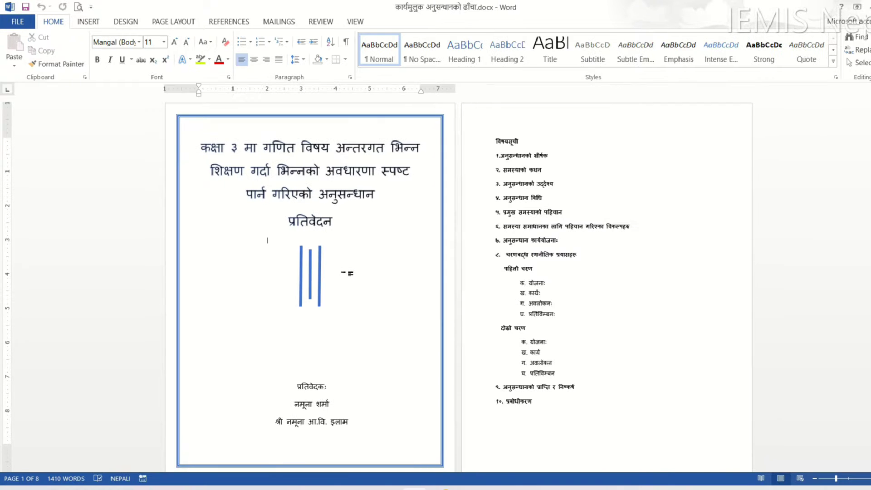
# Open the header on the section 1 research-title page for editing.
pyautogui.scroll(-3, 482, 381)
pyautogui.scroll(-1, 482, 381)
pyautogui.scroll(-1, 482, 383)
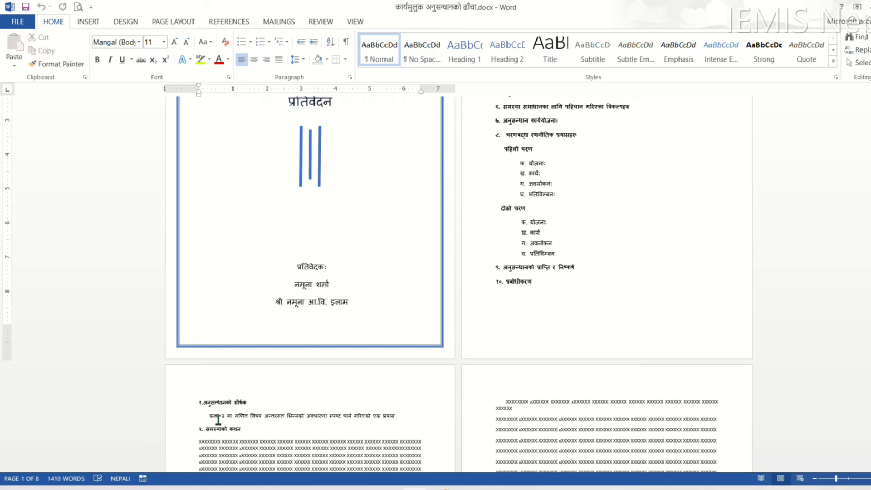
pyautogui.keyDown('ctrl'); pyautogui.scroll(1, 218, 416); pyautogui.keyUp('ctrl')
pyautogui.keyDown('ctrl'); pyautogui.scroll(1, 218, 416); pyautogui.keyUp('ctrl')
pyautogui.scroll(-3, 217, 418)
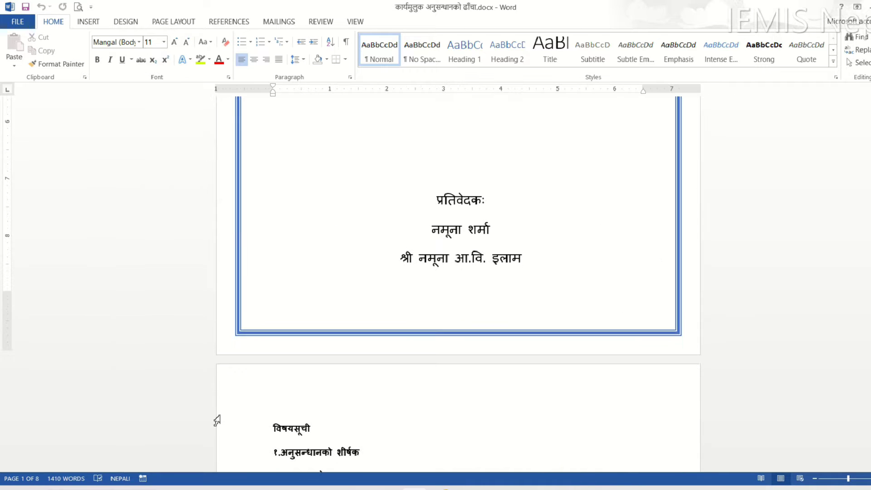
pyautogui.scroll(-3, 217, 421)
pyautogui.scroll(-2, 274, 381)
pyautogui.scroll(-5, 273, 381)
pyautogui.scroll(-5, 273, 380)
pyautogui.keyDown('ctrl'); pyautogui.scroll(1, 279, 376); pyautogui.keyUp('ctrl')
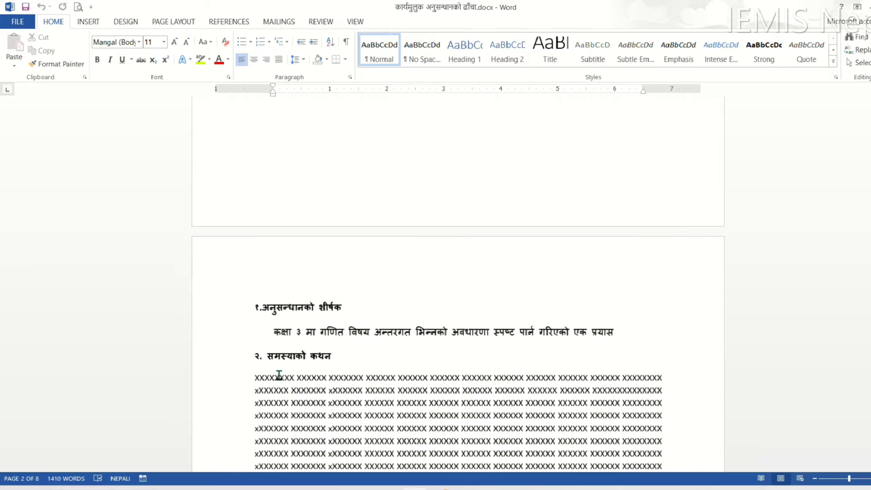
pyautogui.scroll(-1, 292, 362)
pyautogui.scroll(-3, 301, 329)
pyautogui.scroll(-3, 301, 327)
pyautogui.scroll(2, 301, 330)
pyautogui.scroll(2, 301, 330)
pyautogui.scroll(1, 301, 330)
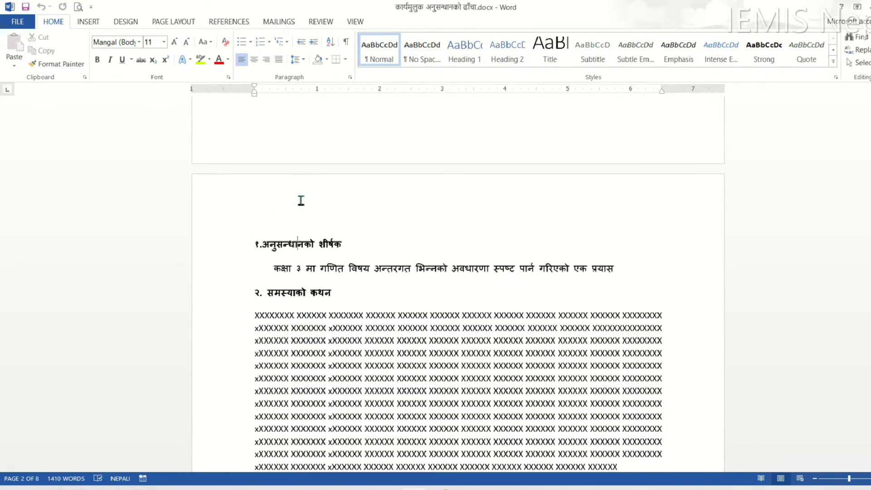
pyautogui.doubleClick(300, 200)
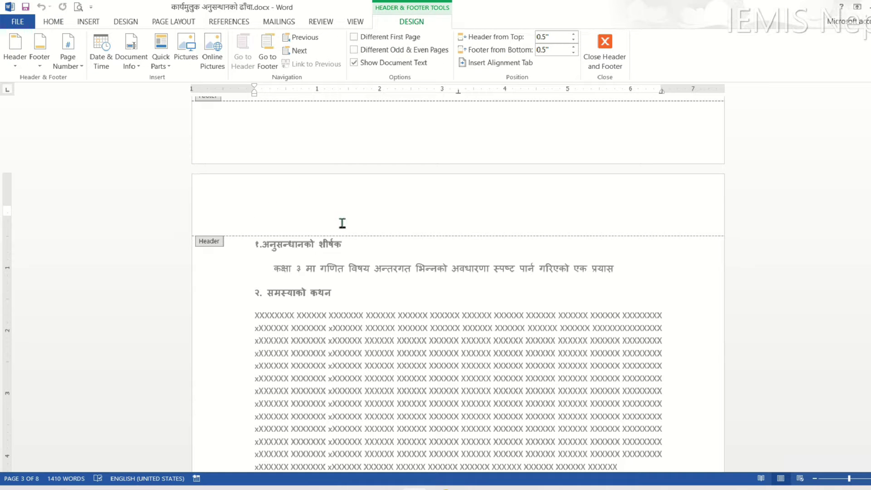
# Close the header, open the footer briefly, and return to page 3's body text unchanged.
pyautogui.scroll(-3, 400, 266)
pyautogui.scroll(-3, 399, 265)
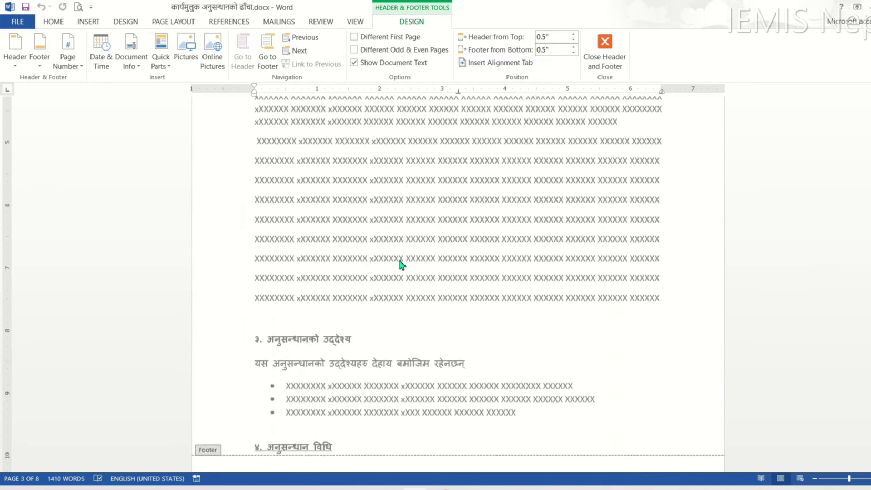
pyautogui.scroll(-3, 363, 294)
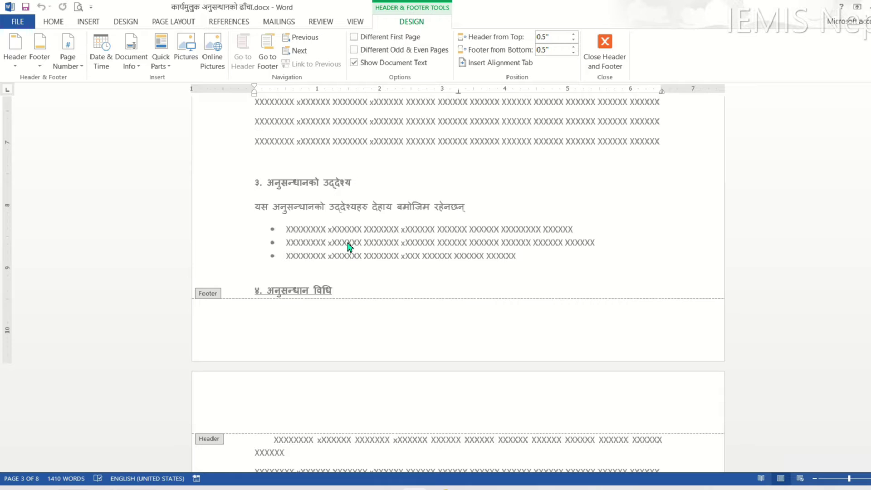
pyautogui.doubleClick(424, 170)
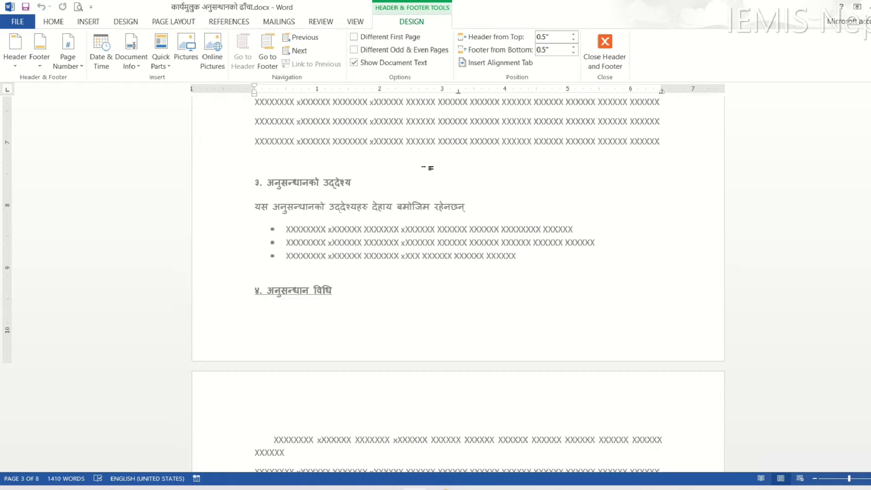
pyautogui.doubleClick(253, 341)
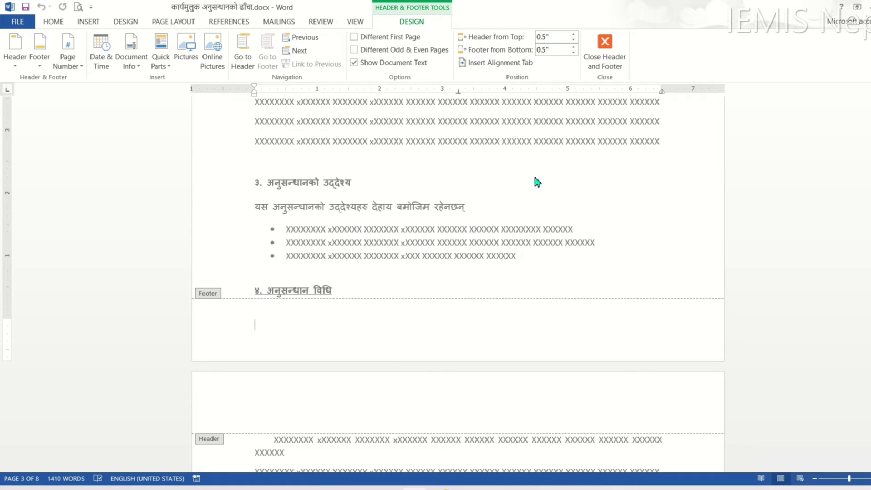
pyautogui.doubleClick(524, 197)
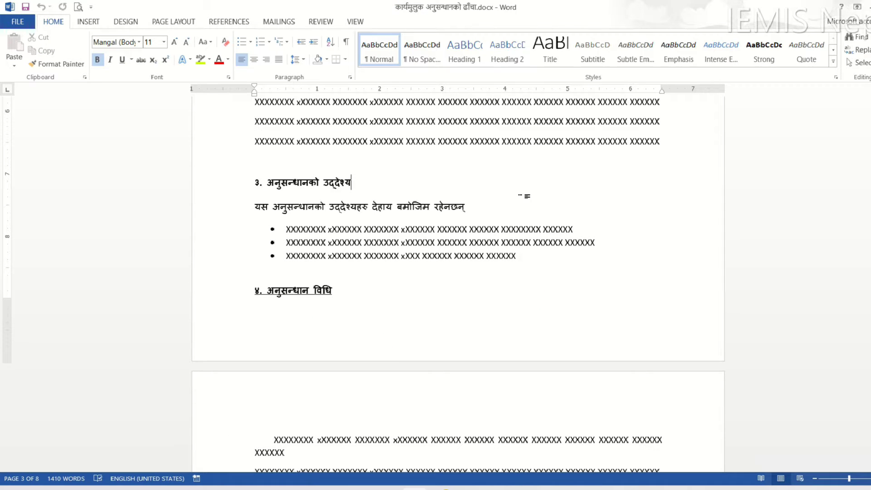
# Insert a Plain Number 2 page number centred at the bottom of each page.
pyautogui.click(93, 24)
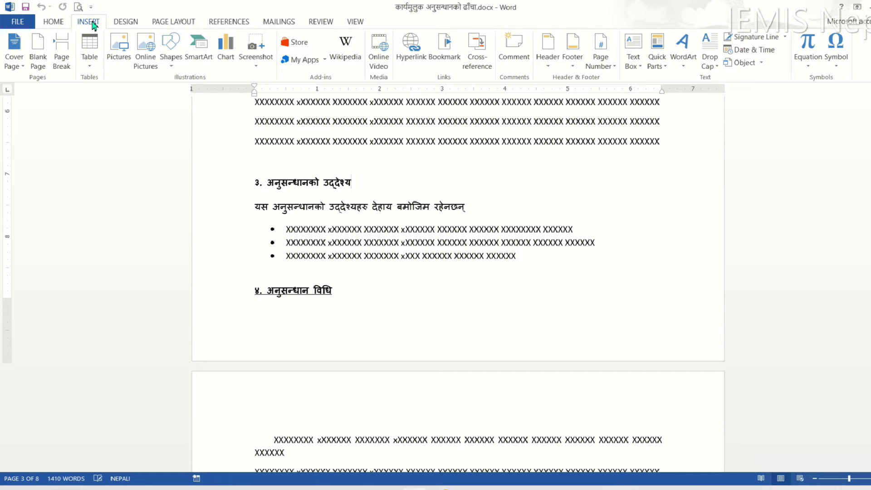
pyautogui.click(599, 69)
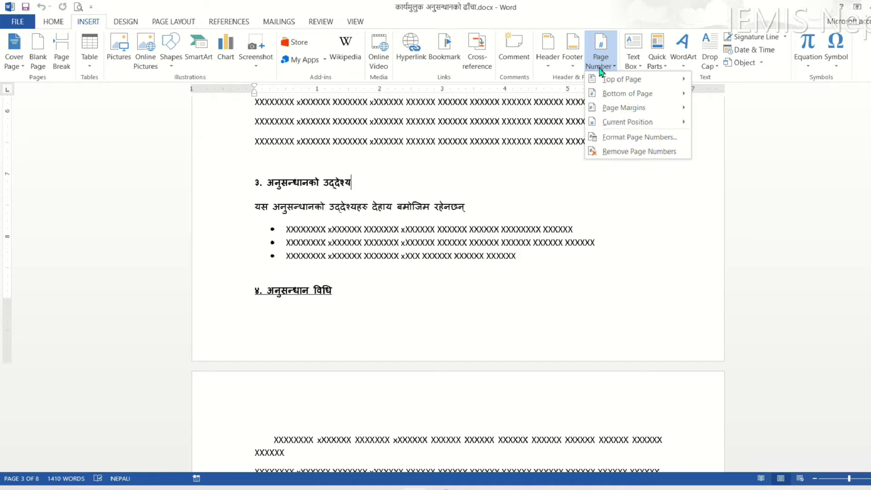
pyautogui.moveTo(627, 93)
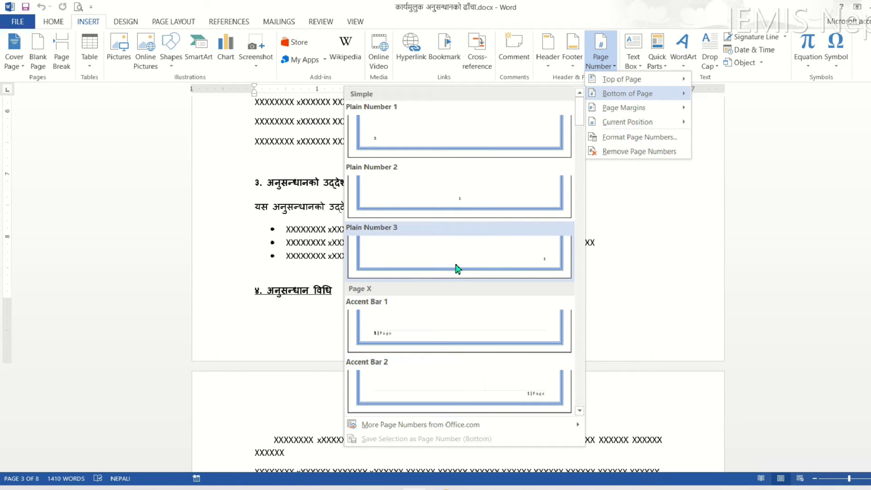
pyautogui.click(456, 203)
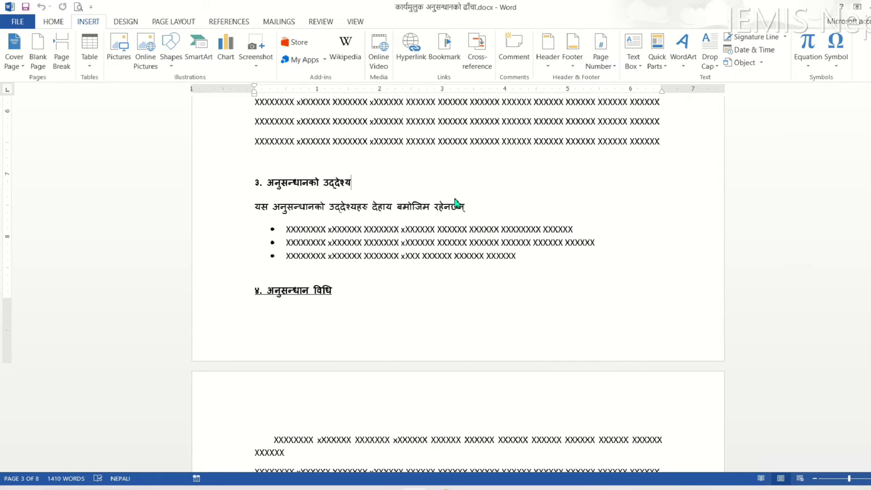
# Enlarge the footer page number 2 to 24 pt and colour it red.
pyautogui.scroll(-1, 456, 203)
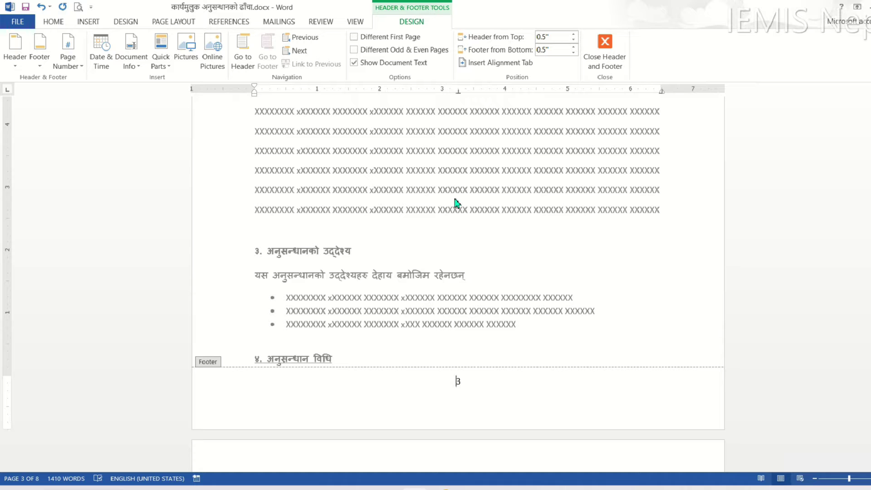
pyautogui.scroll(5, 452, 380)
pyautogui.scroll(5, 452, 380)
pyautogui.scroll(5, 452, 381)
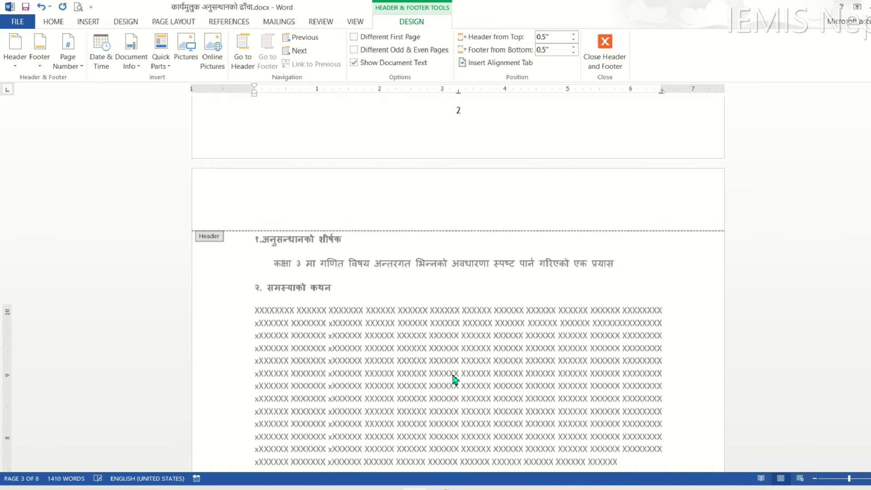
pyautogui.scroll(2, 453, 380)
pyautogui.scroll(-5, 455, 380)
pyautogui.scroll(-2, 455, 377)
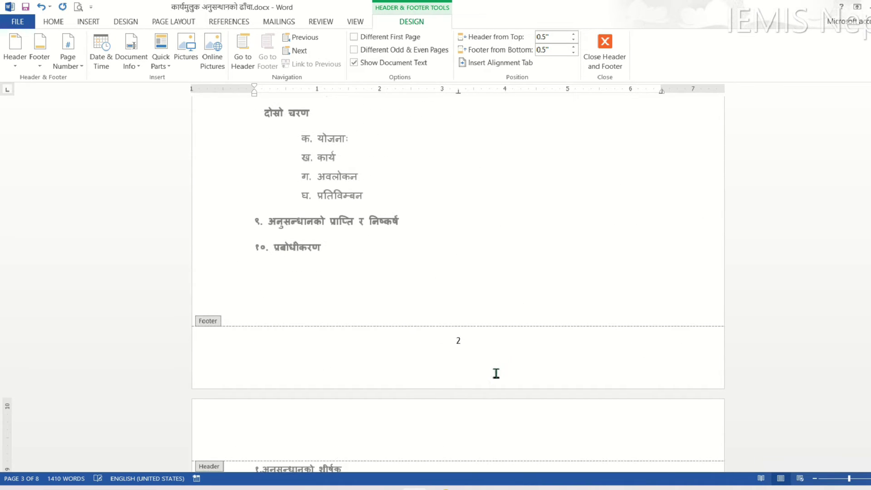
pyautogui.doubleClick(462, 342)
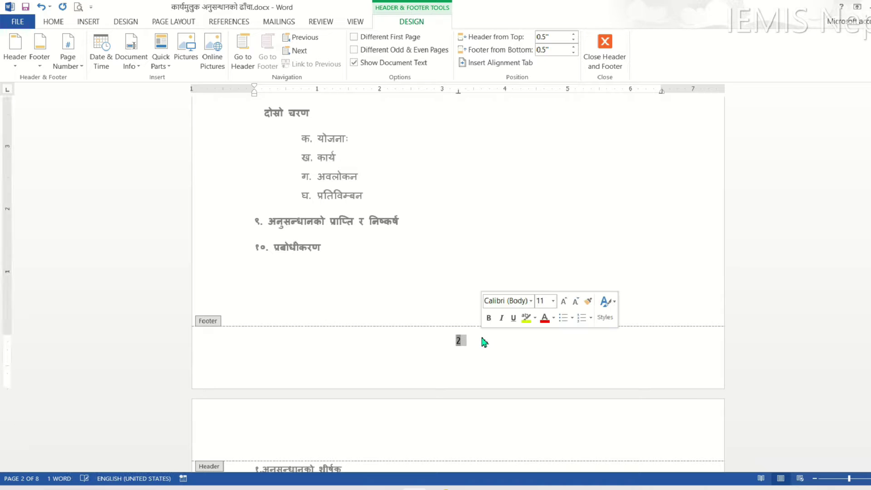
pyautogui.hotkey('ctrl', 'shift', '.')
pyautogui.hotkey('ctrl', 'shift', '.')
pyautogui.hotkey('ctrl', 'shift', '.')
pyautogui.hotkey('ctrl', 'shift', '.')
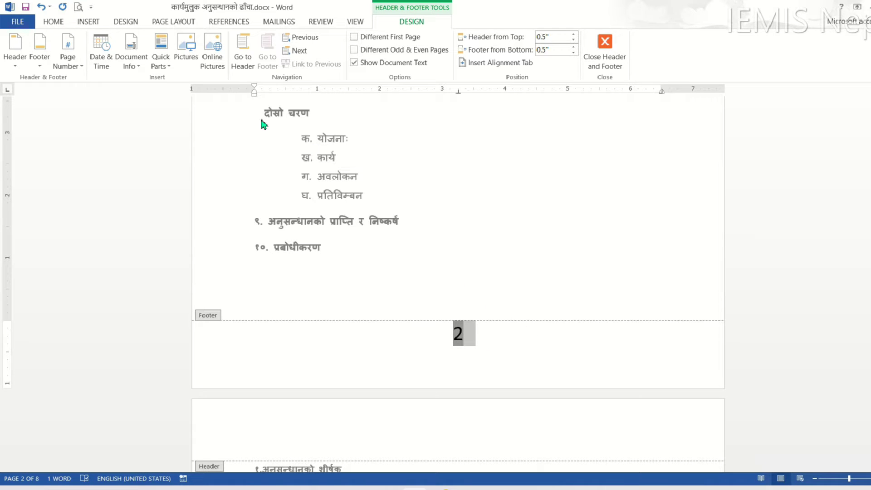
pyautogui.click(55, 21)
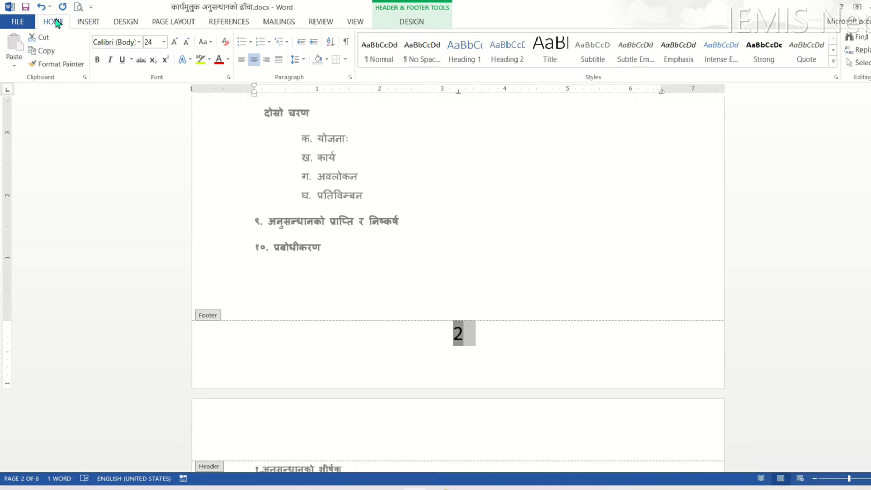
pyautogui.click(221, 64)
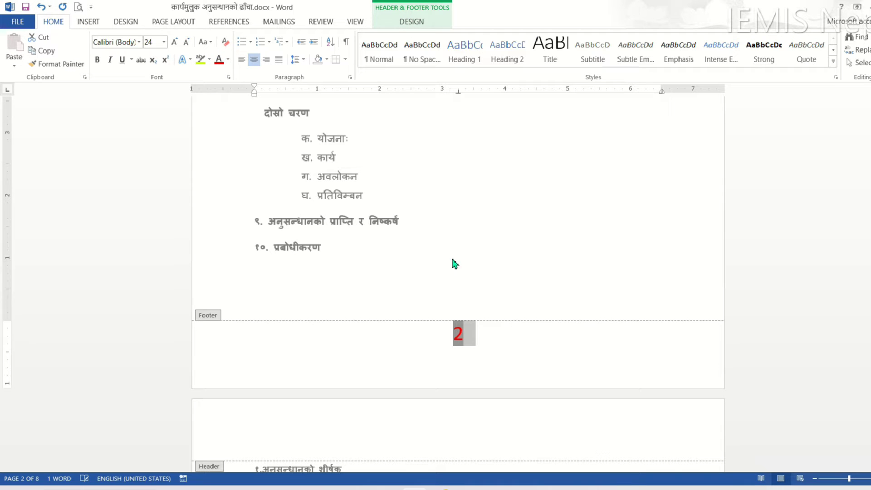
pyautogui.click(485, 341)
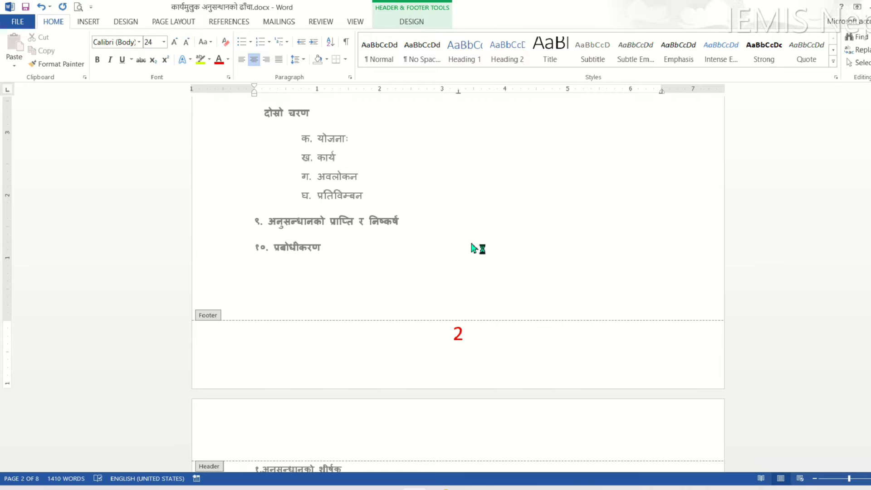
pyautogui.scroll(-6, 471, 248)
pyautogui.scroll(-3, 471, 248)
pyautogui.scroll(-5, 471, 248)
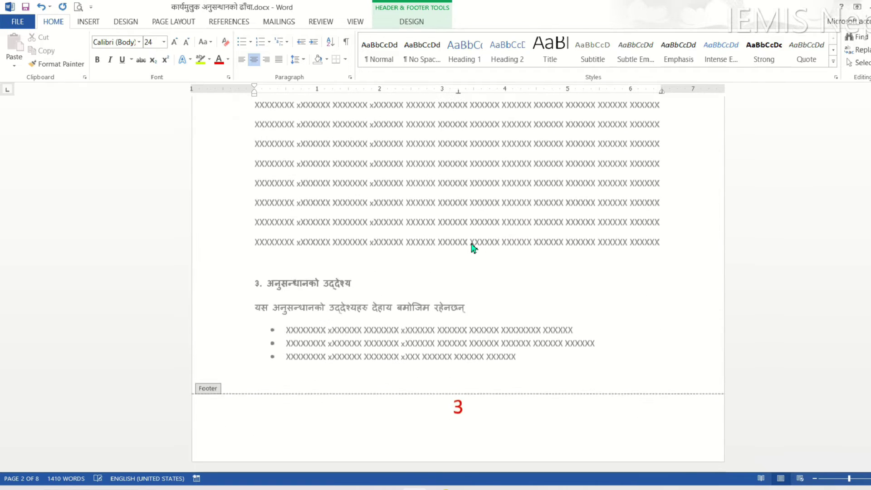
pyautogui.scroll(-3, 473, 245)
pyautogui.scroll(3, 466, 260)
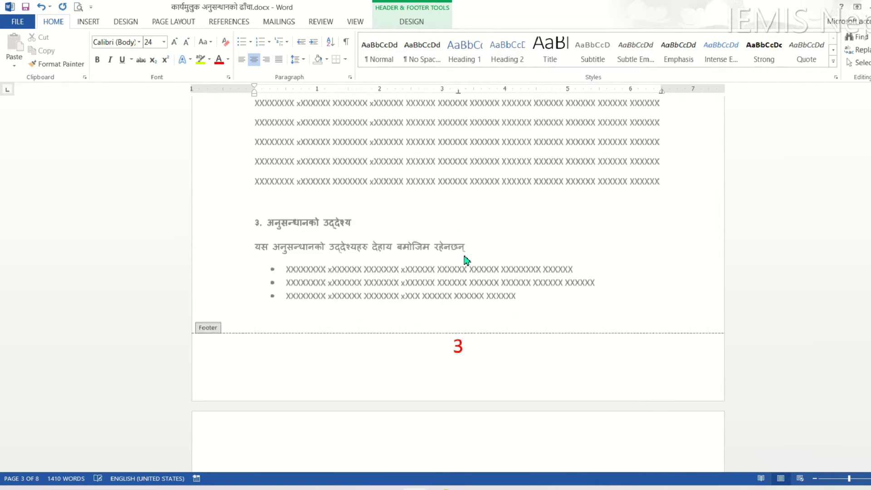
pyautogui.scroll(8, 466, 259)
pyautogui.scroll(4, 466, 259)
pyautogui.scroll(3, 466, 260)
pyautogui.scroll(7, 467, 258)
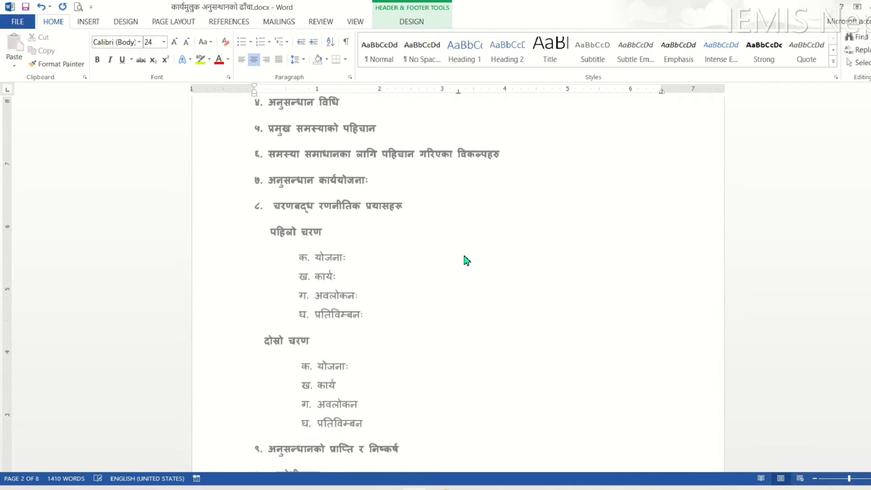
pyautogui.scroll(9, 466, 256)
pyautogui.scroll(3, 467, 252)
pyautogui.scroll(5, 466, 234)
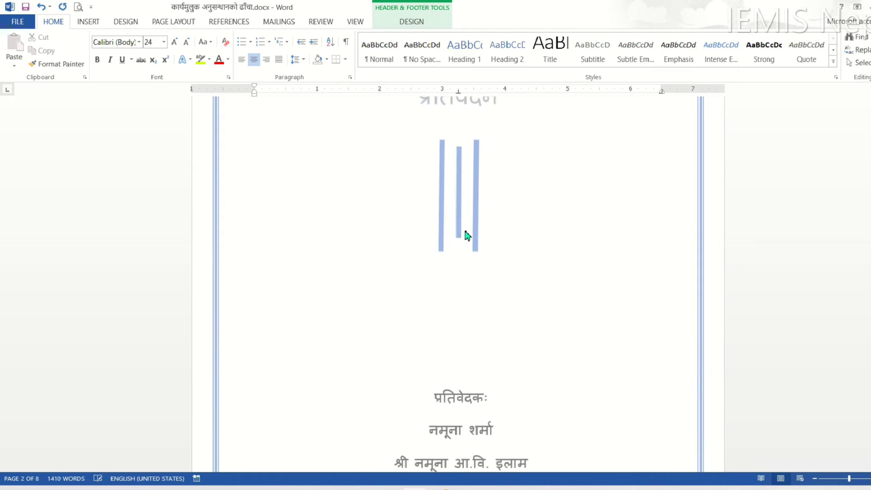
pyautogui.scroll(-5, 466, 234)
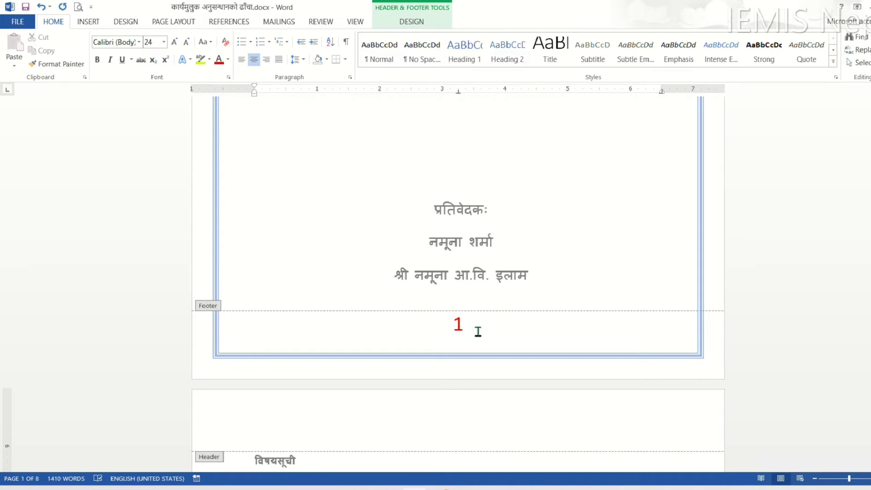
pyautogui.scroll(-5, 477, 313)
pyautogui.scroll(-5, 477, 312)
pyautogui.scroll(-5, 477, 312)
pyautogui.scroll(-3, 478, 312)
pyautogui.scroll(-5, 481, 310)
pyautogui.scroll(5, 481, 310)
pyautogui.scroll(10, 481, 311)
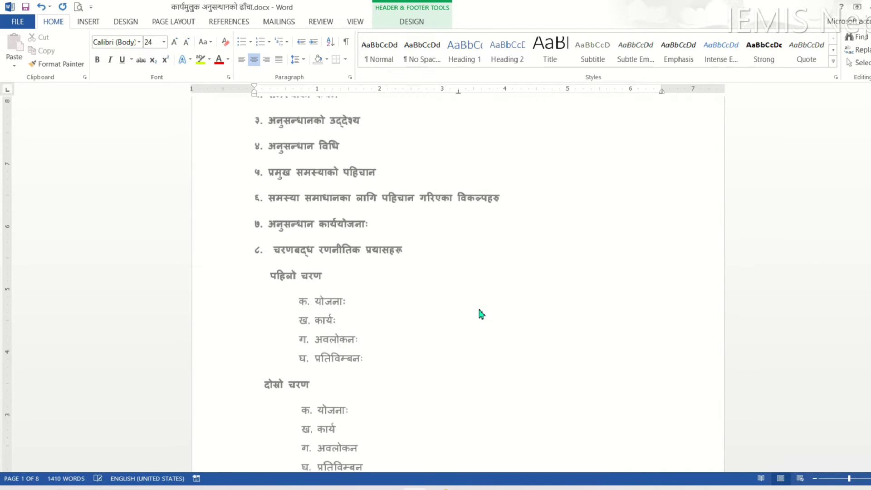
pyautogui.scroll(5, 481, 311)
pyautogui.scroll(3, 481, 311)
pyautogui.hotkey('shift', 'Left')
pyautogui.scroll(-3, 479, 266)
pyautogui.scroll(2, 479, 266)
pyautogui.press('Delete')
pyautogui.scroll(-4, 480, 266)
pyautogui.scroll(-5, 479, 265)
pyautogui.scroll(-3, 479, 268)
pyautogui.scroll(-3, 477, 265)
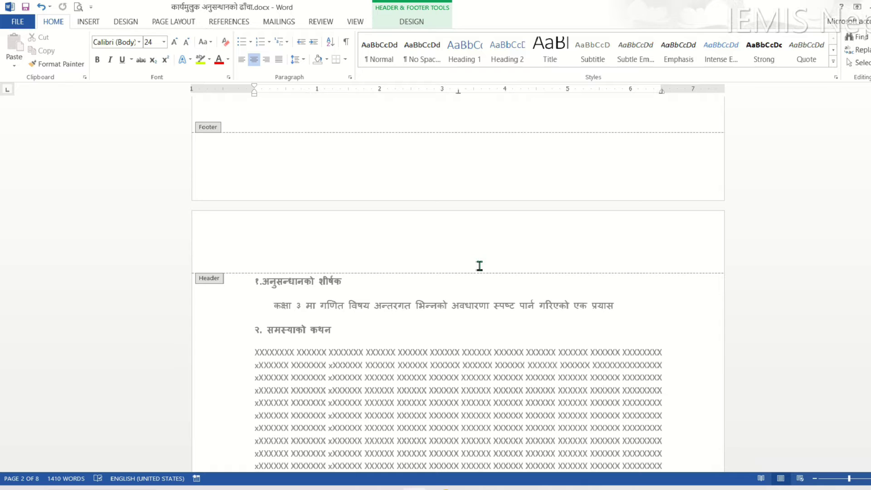
pyautogui.scroll(-4, 479, 266)
pyautogui.scroll(1, 479, 266)
pyautogui.scroll(2, 479, 266)
pyautogui.scroll(1, 479, 265)
pyautogui.hotkey('ctrl', 'z')
pyautogui.scroll(2, 479, 265)
pyautogui.scroll(1, 479, 266)
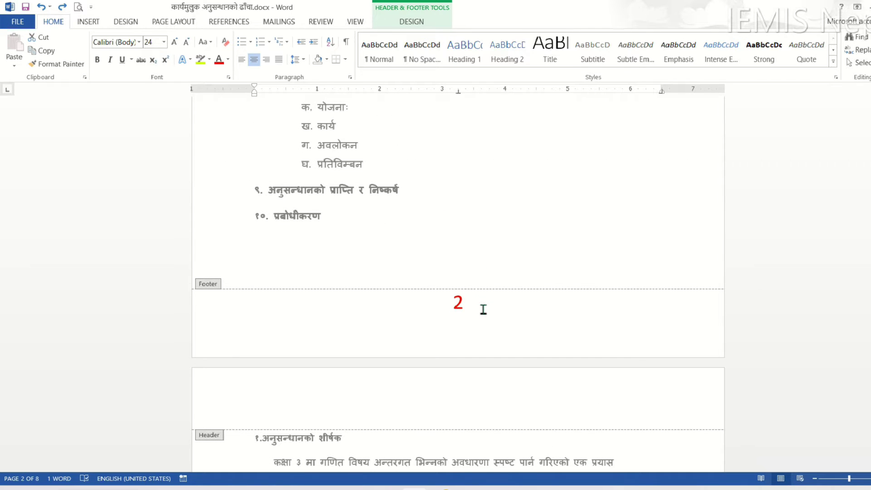
pyautogui.scroll(3, 482, 301)
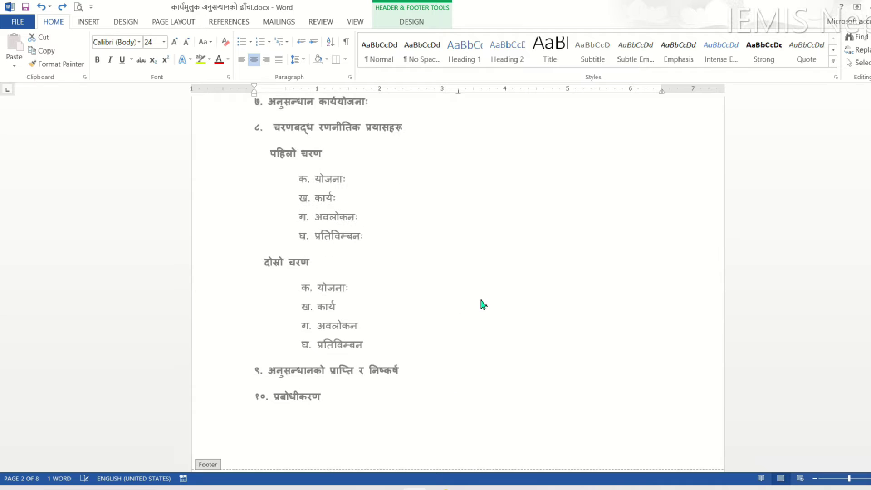
pyautogui.scroll(5, 483, 301)
pyautogui.scroll(5, 483, 301)
pyautogui.scroll(4, 482, 301)
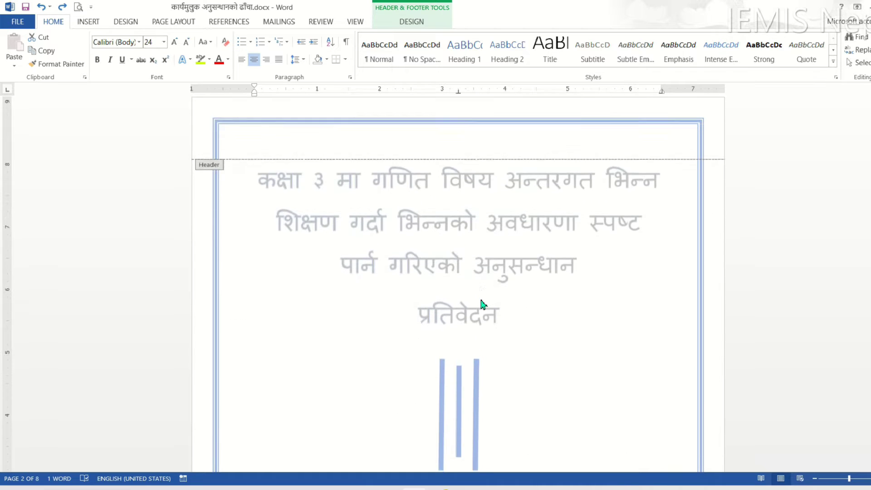
pyautogui.scroll(-5, 480, 300)
pyautogui.scroll(-5, 481, 300)
pyautogui.scroll(-3, 480, 300)
pyautogui.scroll(-3, 481, 301)
# Reopen the footer and place the cursor after page number 2.
pyautogui.scroll(-4, 481, 301)
pyautogui.scroll(-3, 481, 301)
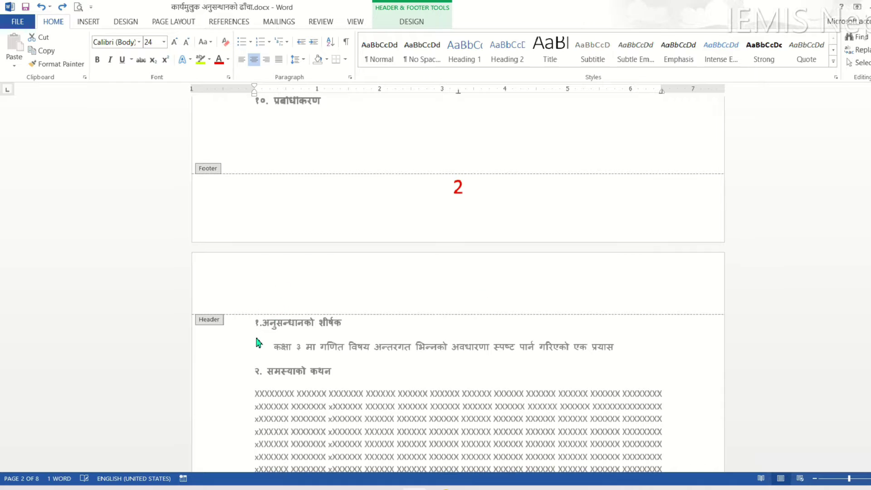
pyautogui.doubleClick(256, 342)
pyautogui.scroll(3, 311, 240)
pyautogui.scroll(5, 311, 240)
pyautogui.scroll(4, 311, 241)
pyautogui.doubleClick(452, 347)
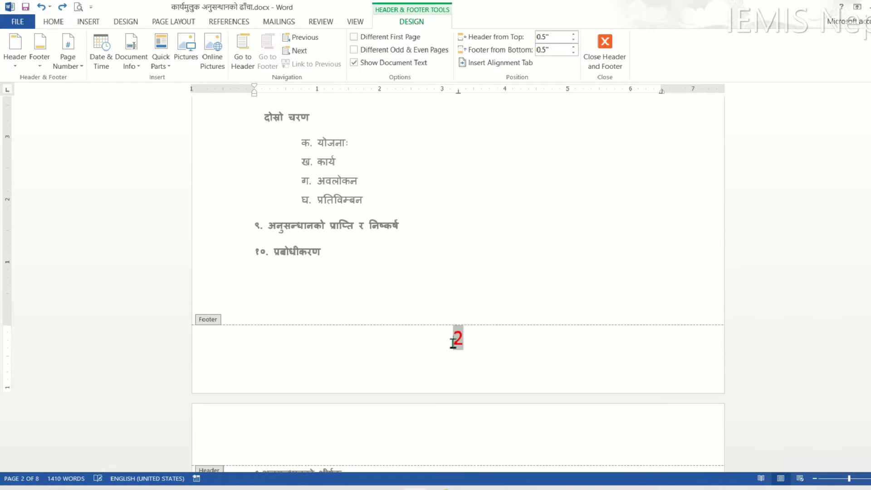
pyautogui.click(491, 345)
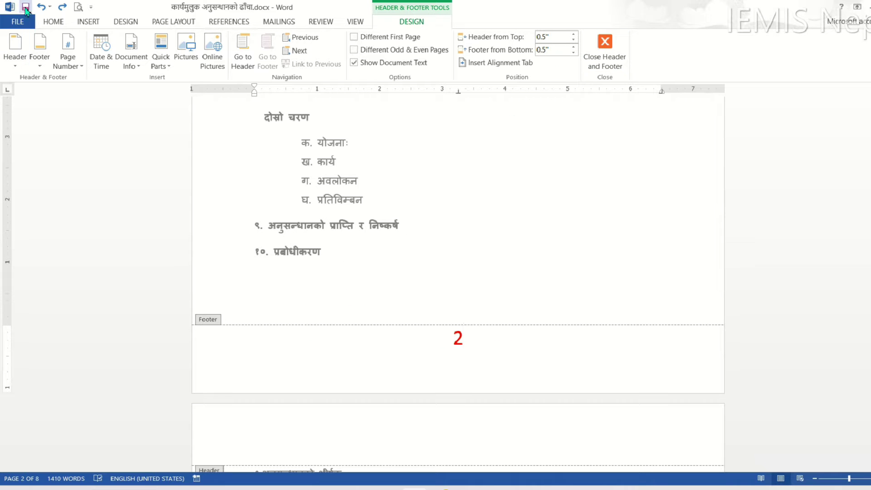
# Close Header and Footer and put the cursor before page 3's first heading.
pyautogui.click(52, 23)
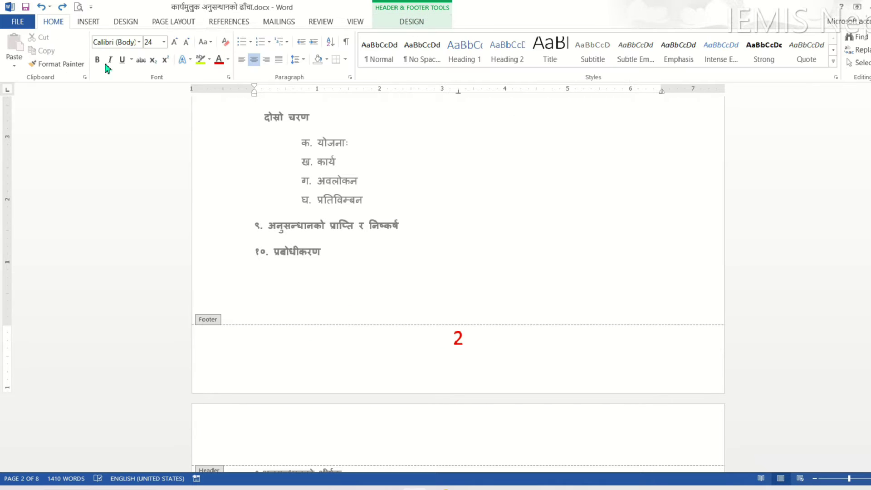
pyautogui.click(412, 22)
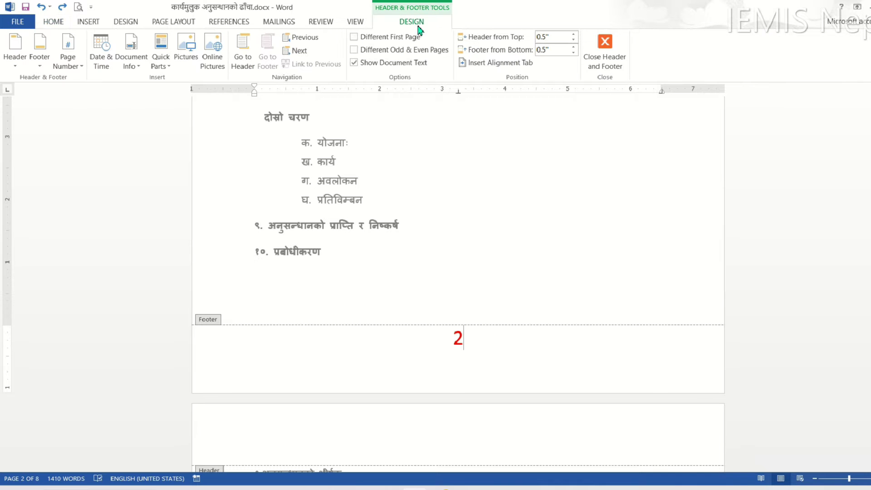
pyautogui.click(606, 54)
pyautogui.click(336, 207)
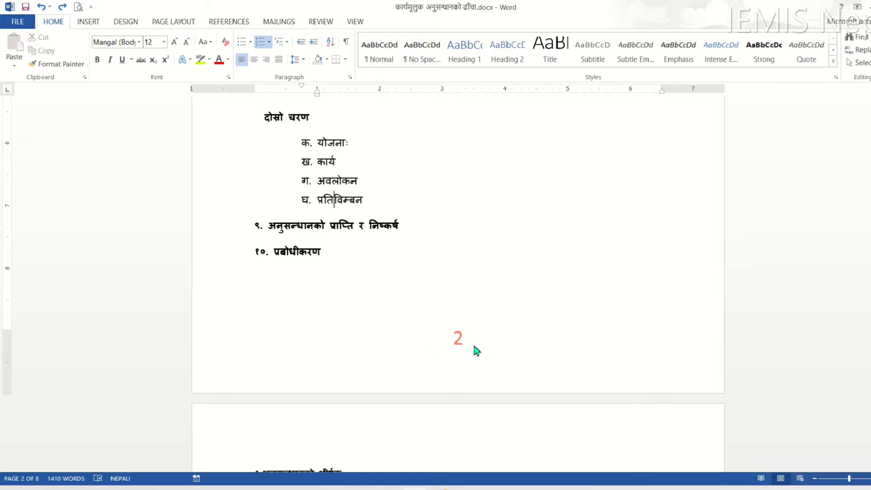
pyautogui.scroll(-4, 252, 181)
pyautogui.click(245, 302)
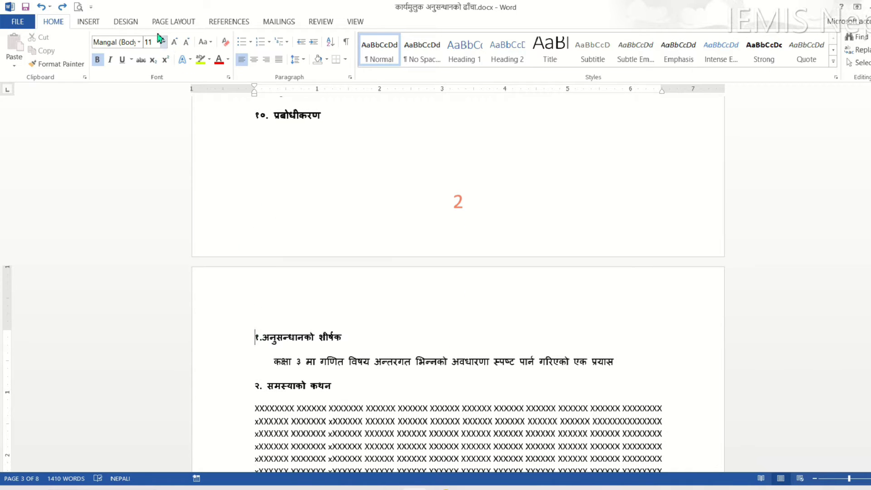
# Insert a Continuous section break before page 3's first heading.
pyautogui.click(193, 22)
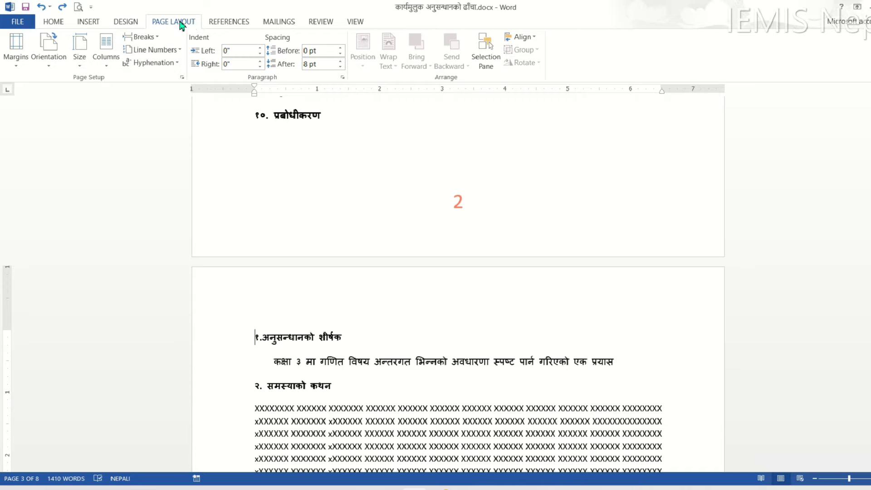
pyautogui.click(159, 39)
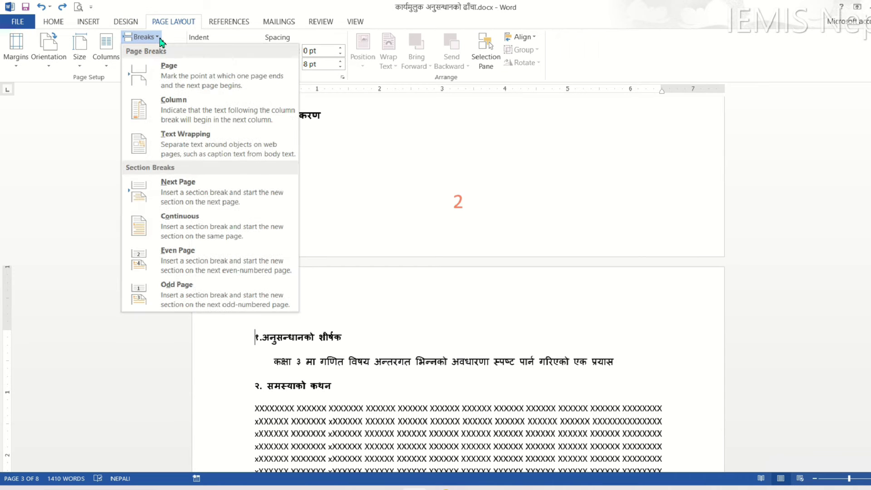
pyautogui.click(214, 231)
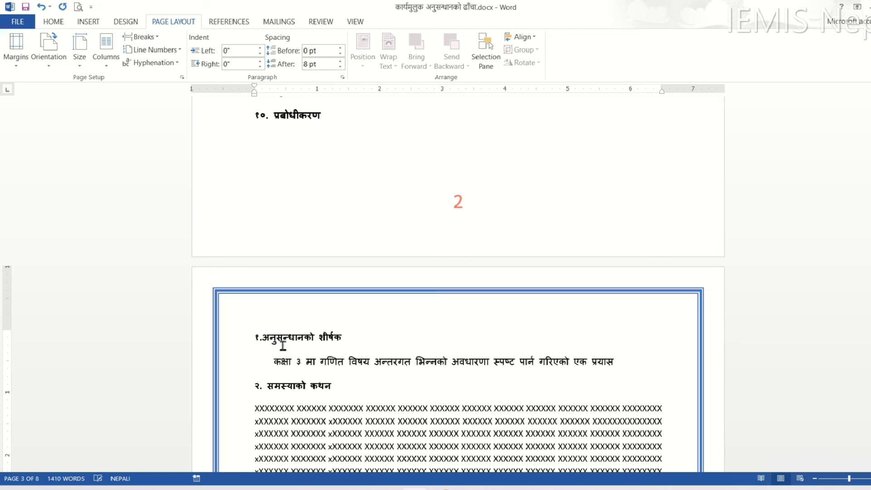
pyautogui.scroll(-2, 282, 336)
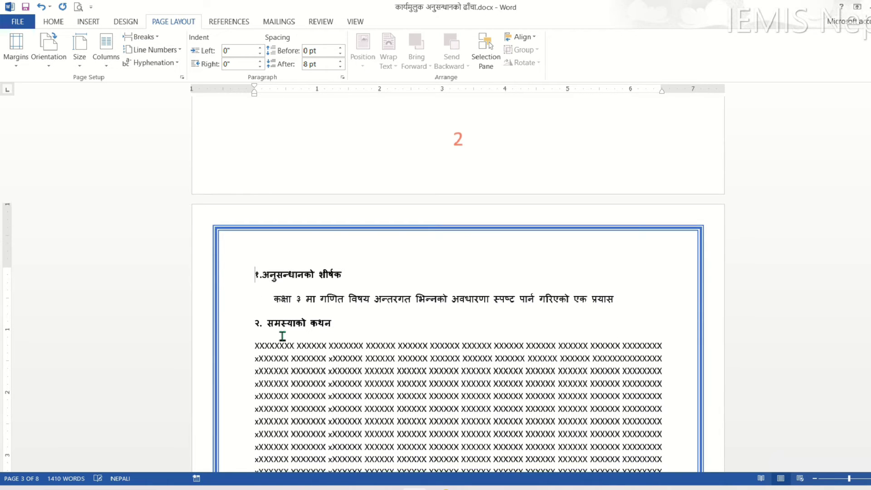
pyautogui.rightClick(229, 479)
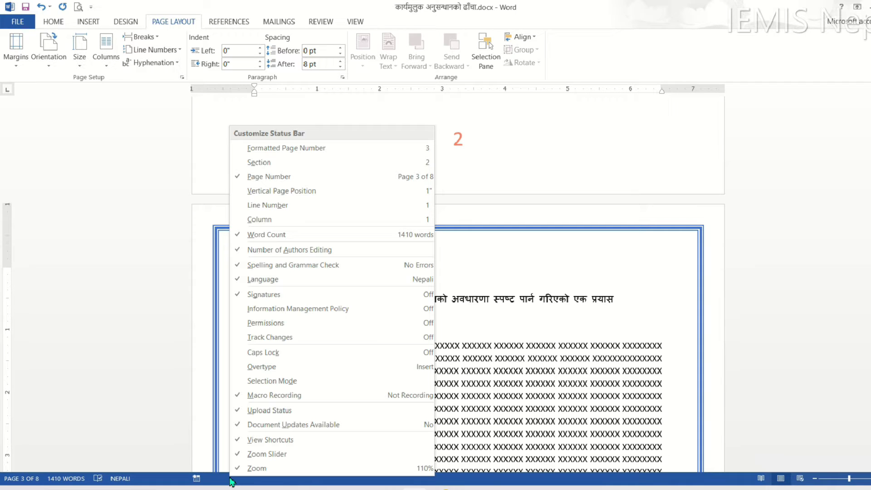
# Show Section in the status bar, cancel the Language dialog, and check page 2's section.
pyautogui.click(274, 163)
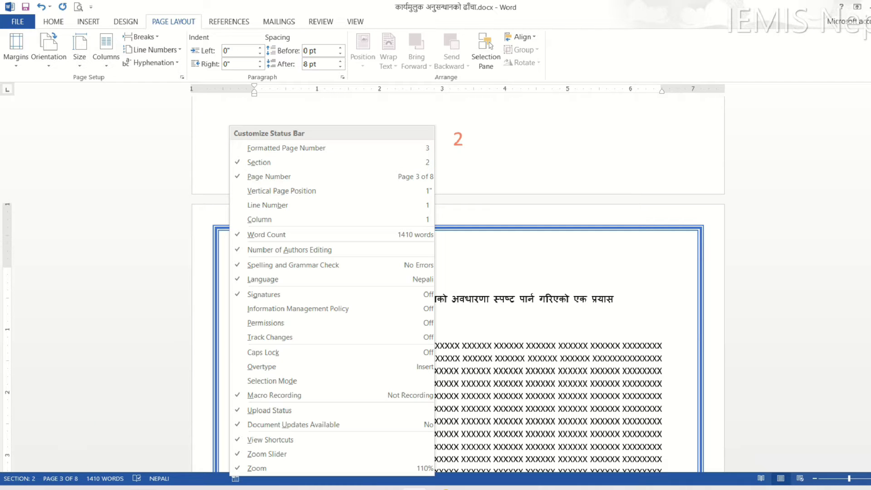
pyautogui.click(200, 484)
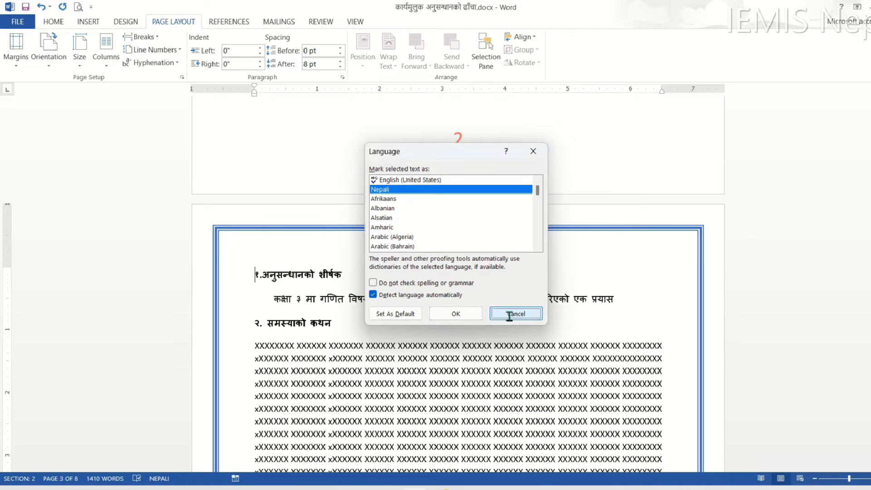
pyautogui.click(514, 314)
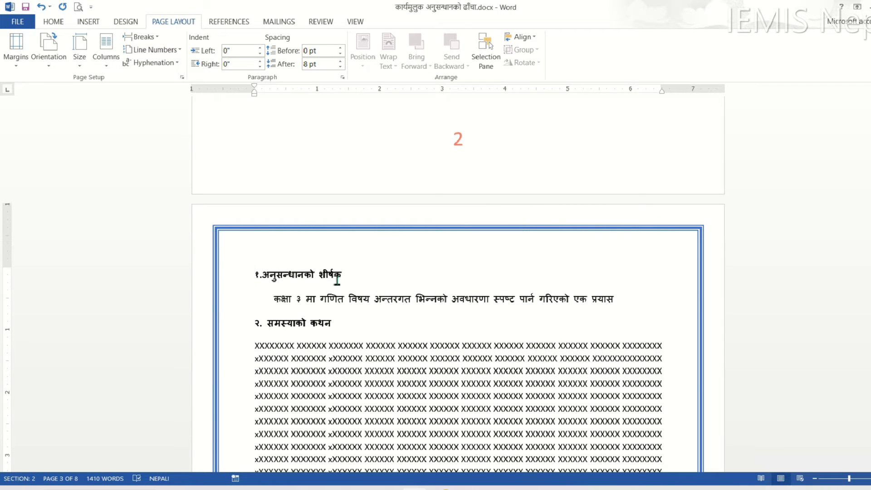
pyautogui.scroll(3, 390, 243)
pyautogui.scroll(3, 390, 244)
pyautogui.click(391, 232)
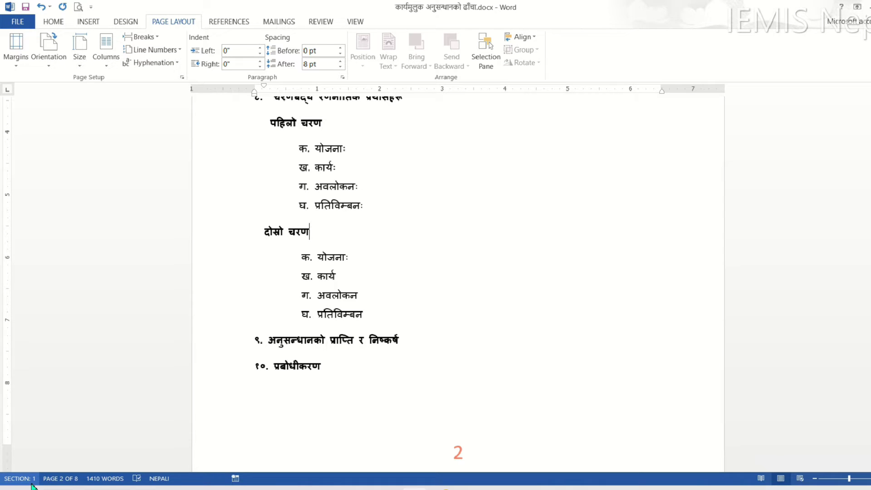
# Scroll down to page 3 and open its section 2 footer.
pyautogui.scroll(-4, 390, 267)
pyautogui.scroll(-2, 391, 267)
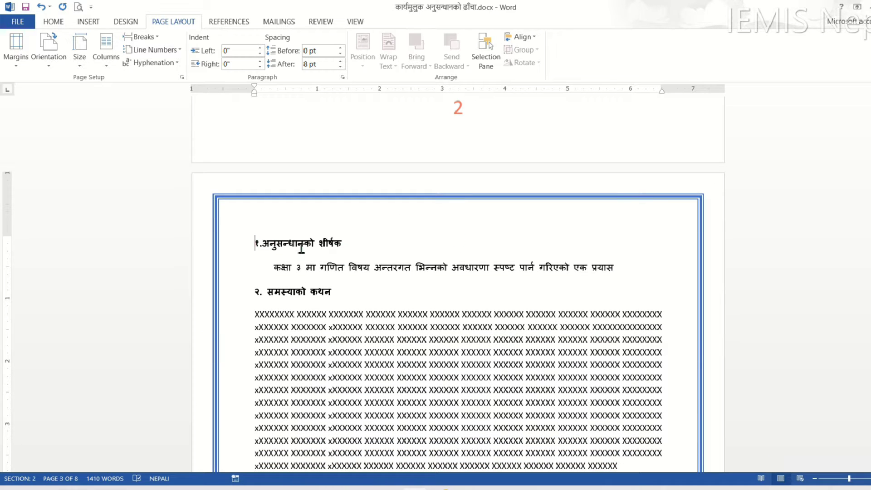
pyautogui.scroll(-3, 282, 233)
pyautogui.scroll(-4, 282, 233)
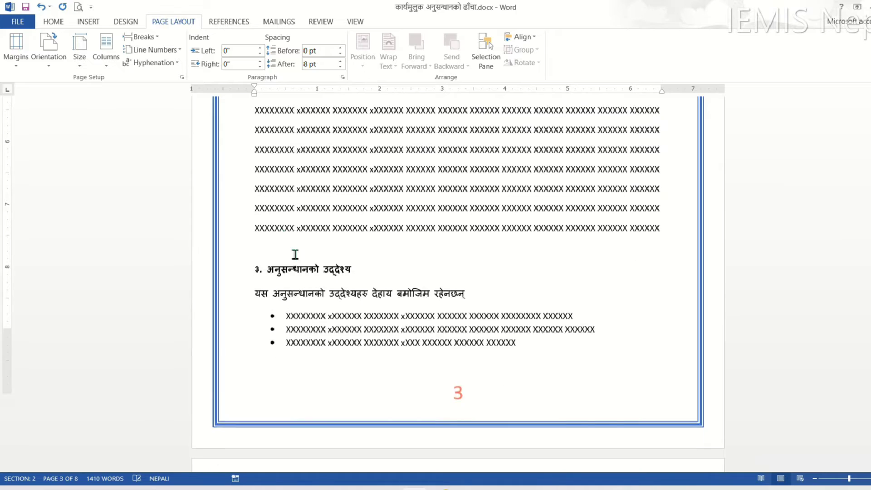
pyautogui.scroll(-2, 432, 294)
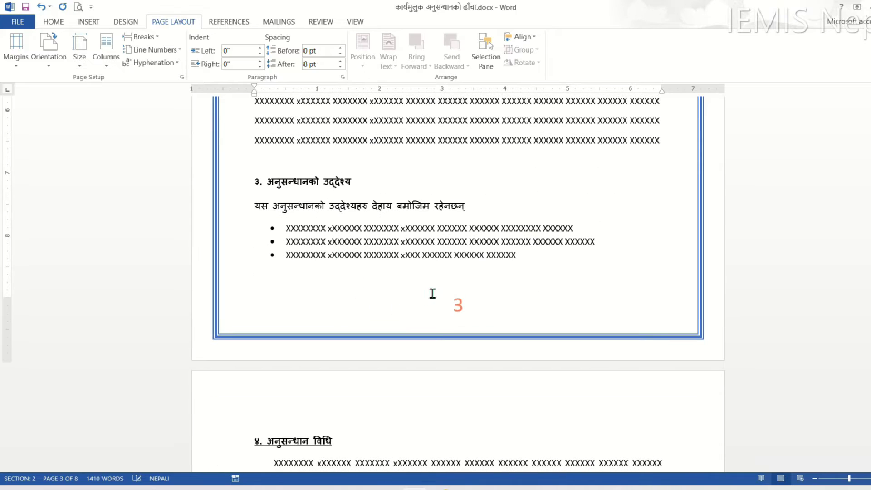
pyautogui.doubleClick(457, 312)
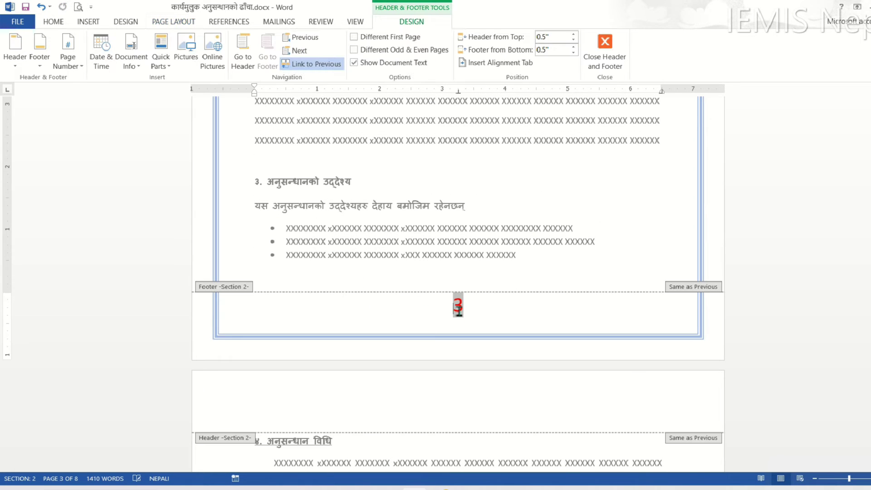
# Unlink section 2's footer from the previous section and select page number 3.
pyautogui.moveTo(450, 311); pyautogui.dragTo(474, 311)
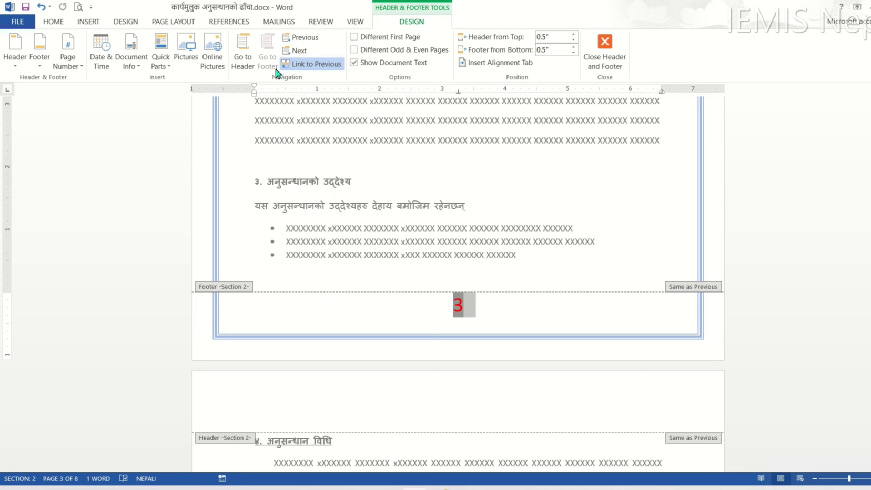
pyautogui.click(304, 68)
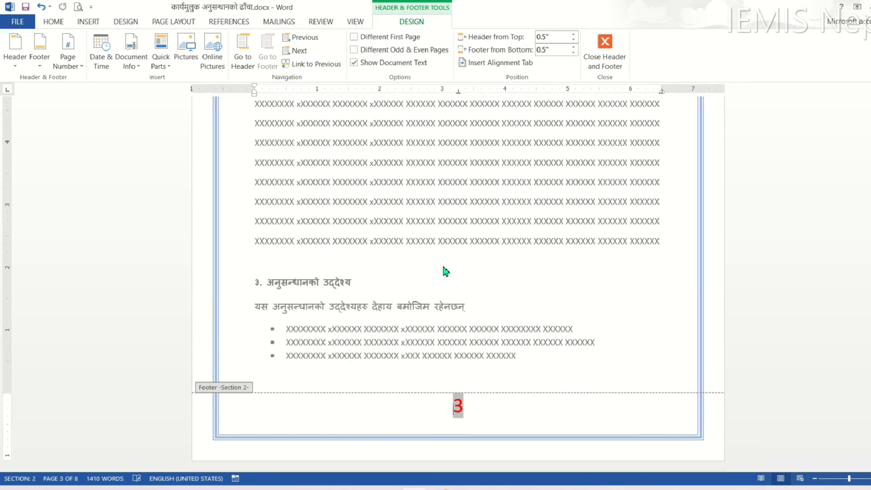
pyautogui.click(465, 408)
pyautogui.doubleClick(464, 408)
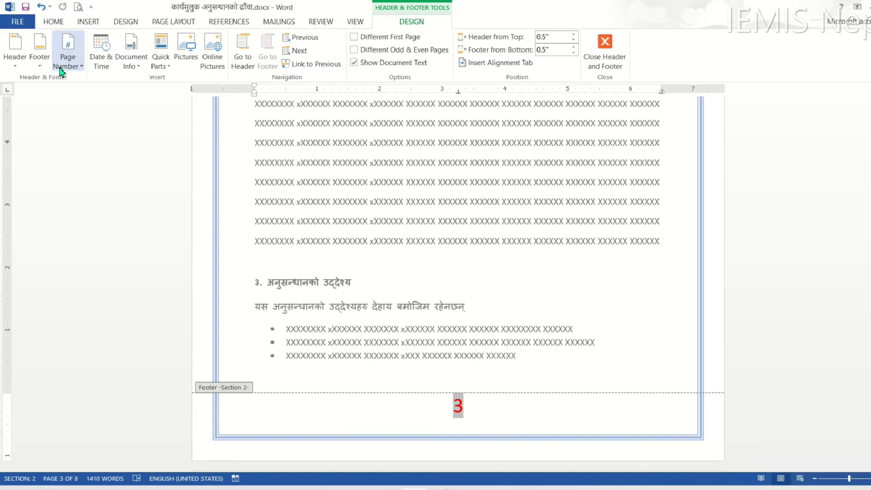
# Format section 2's page numbers to start at 1.
pyautogui.click(82, 67)
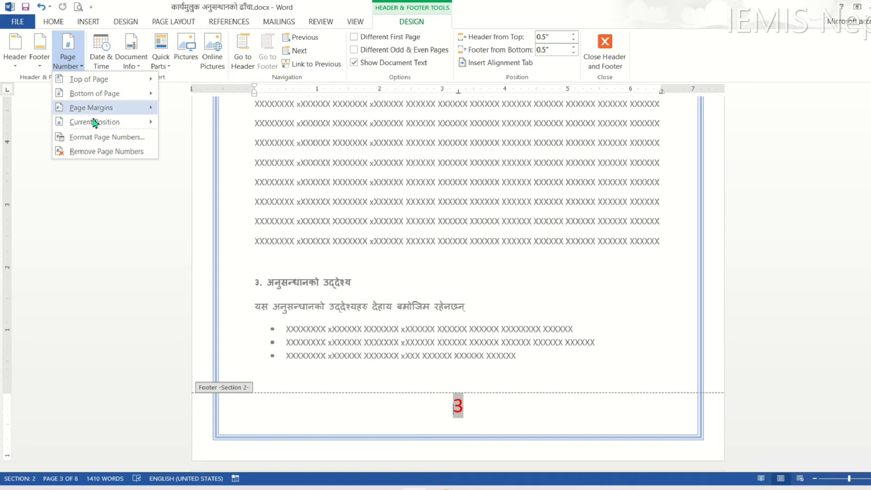
pyautogui.click(100, 143)
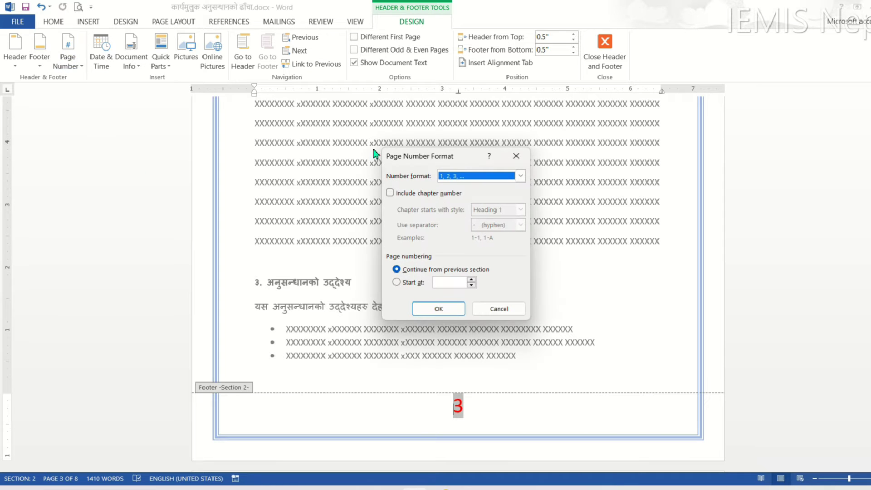
pyautogui.moveTo(426, 161); pyautogui.dragTo(299, 109)
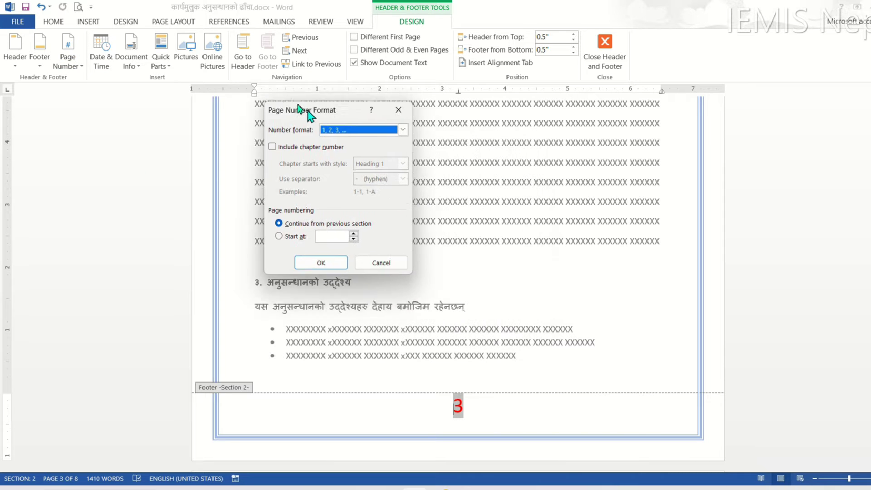
pyautogui.click(274, 231)
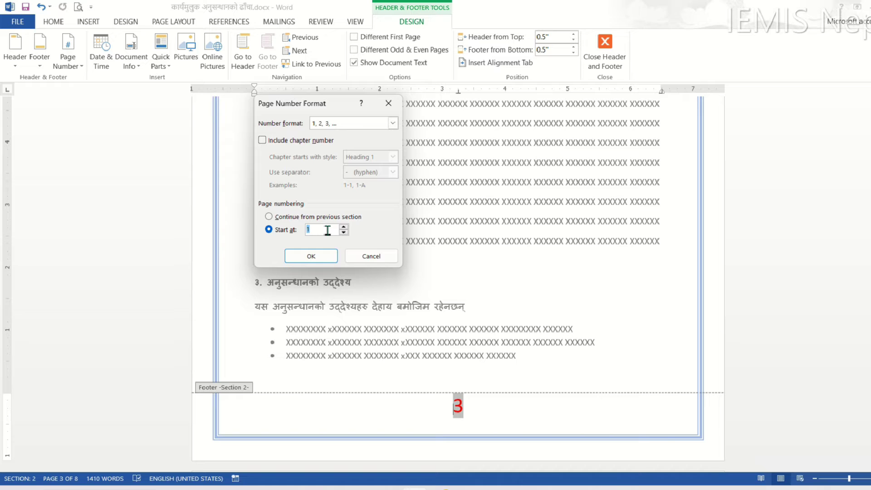
pyautogui.click(312, 256)
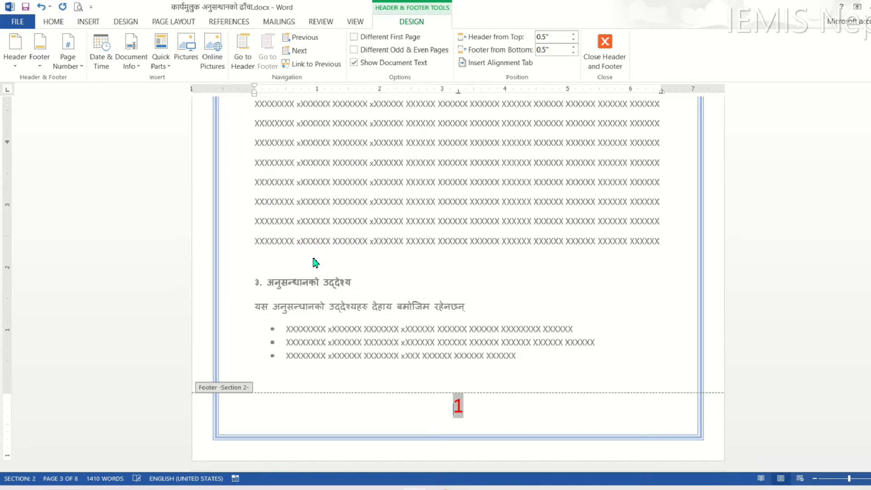
pyautogui.click(464, 407)
pyautogui.scroll(3, 466, 404)
# Check the footer page numbers, close footer editing, and scroll back through the report.
pyautogui.scroll(7, 467, 404)
pyautogui.scroll(1, 467, 405)
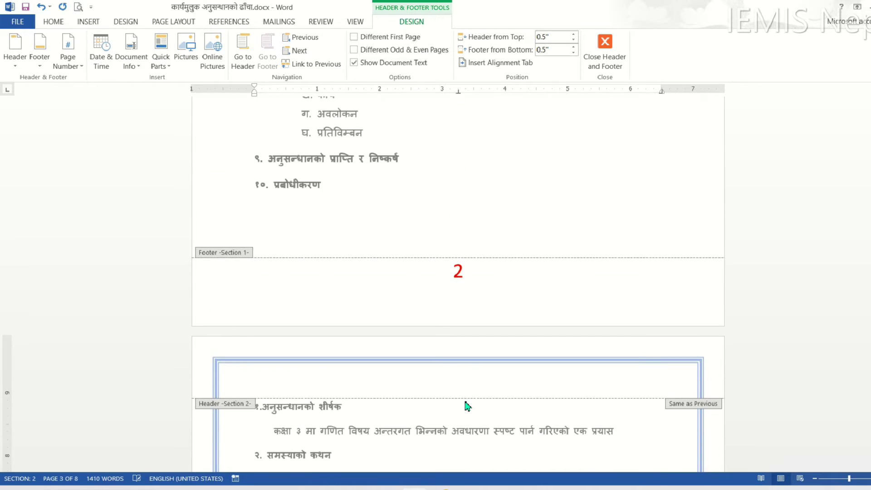
pyautogui.scroll(-5, 467, 405)
pyautogui.scroll(-5, 467, 404)
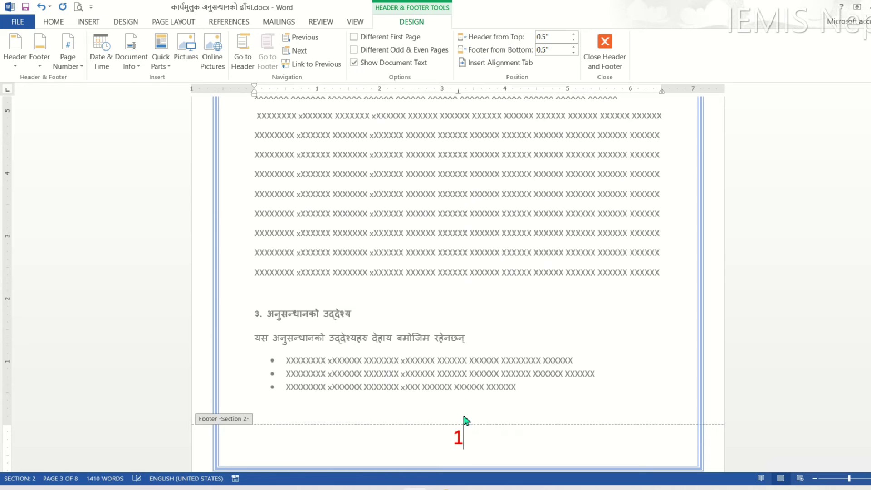
pyautogui.moveTo(473, 440); pyautogui.dragTo(444, 440)
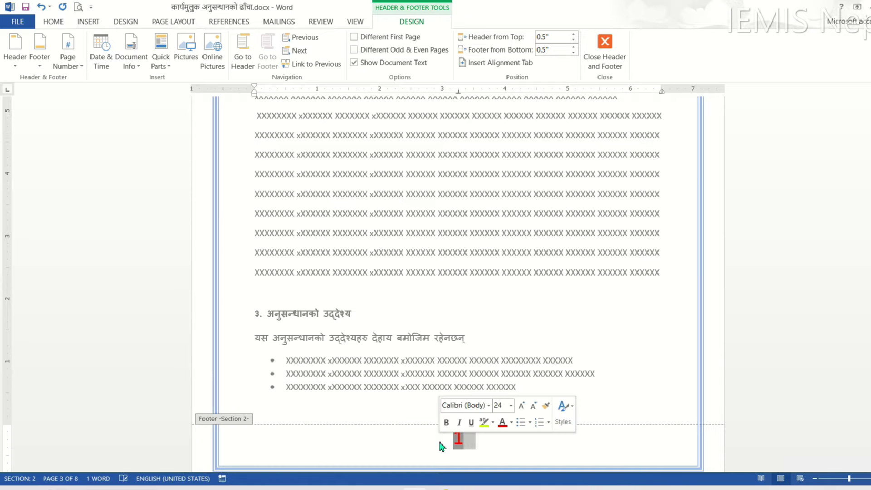
pyautogui.doubleClick(435, 310)
pyautogui.scroll(3, 435, 308)
pyautogui.scroll(4, 436, 308)
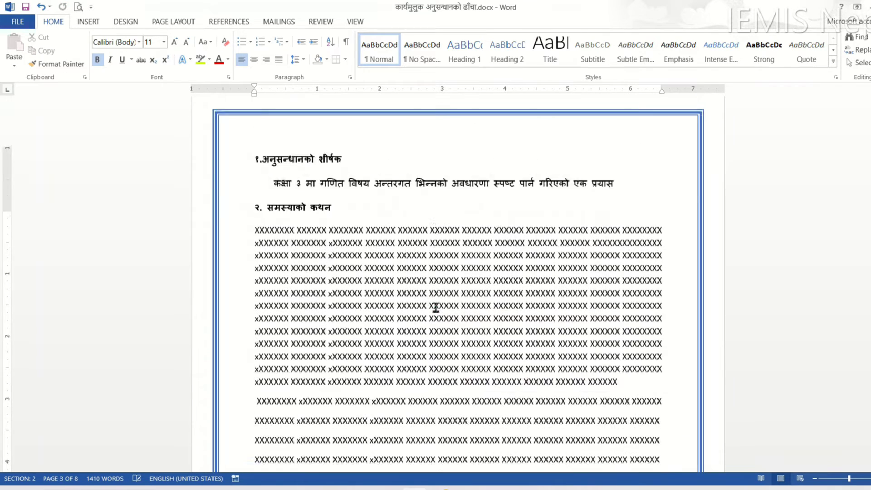
pyautogui.scroll(3, 436, 308)
pyautogui.scroll(3, 435, 307)
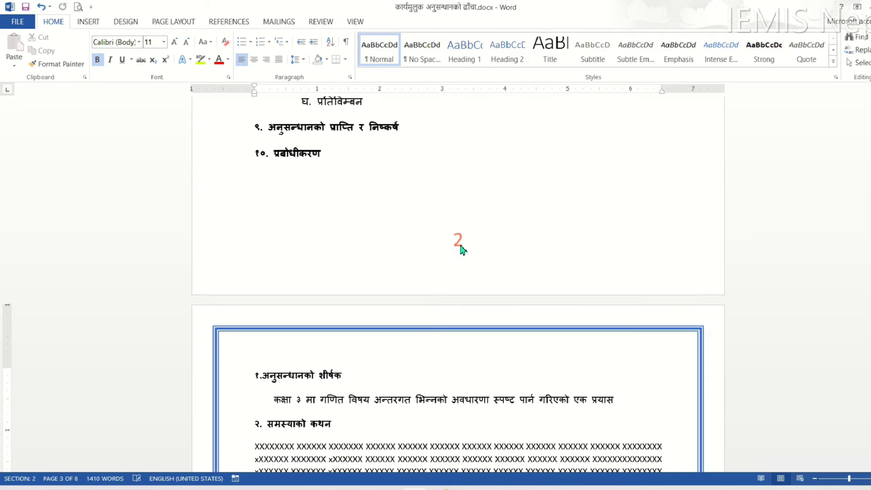
pyautogui.scroll(4, 461, 249)
pyautogui.scroll(5, 461, 249)
pyautogui.scroll(5, 461, 250)
pyautogui.scroll(-4, 461, 249)
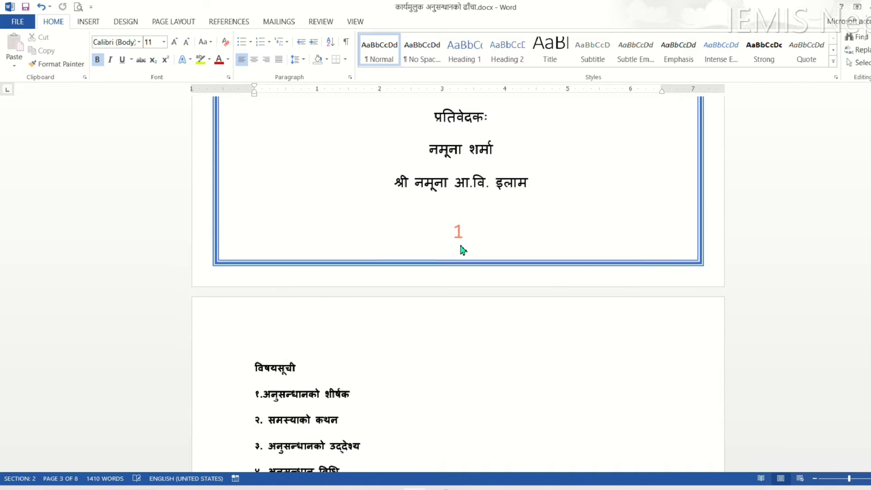
pyautogui.scroll(5, 460, 232)
pyautogui.scroll(-3, 465, 266)
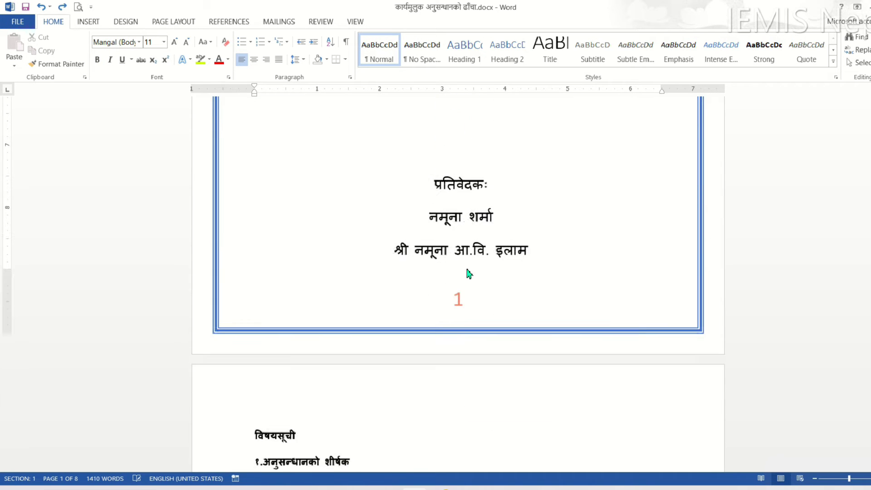
pyautogui.scroll(-1, 466, 266)
# Delete the page number from the cover page footer and return to the body text.
pyautogui.doubleClick(461, 280)
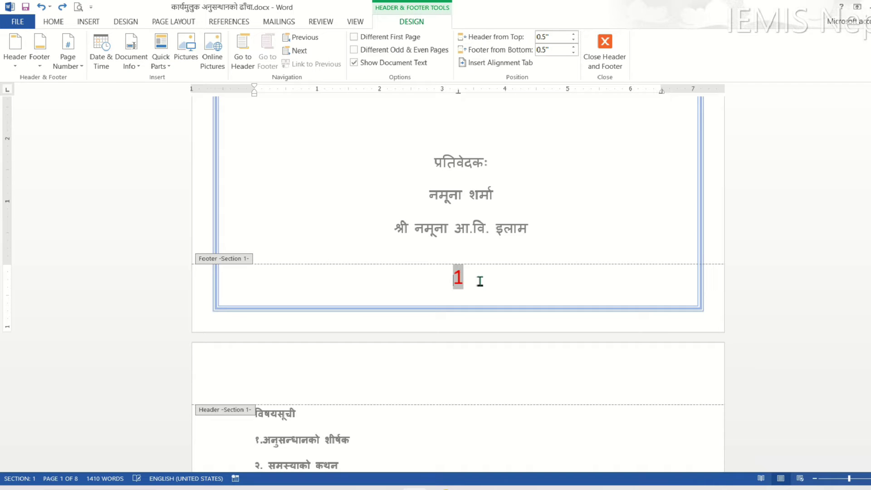
pyautogui.press('Delete')
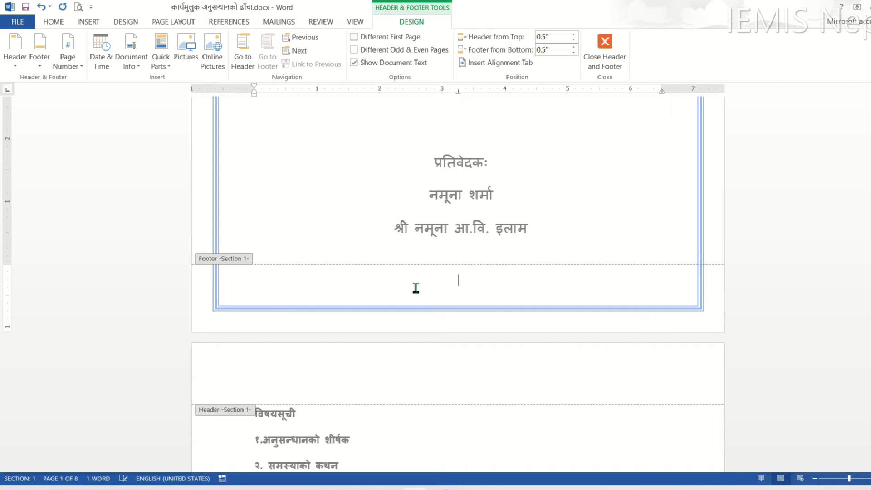
pyautogui.scroll(6, 484, 207)
pyautogui.doubleClick(485, 204)
pyautogui.scroll(1, 484, 204)
pyautogui.scroll(-3, 484, 201)
pyautogui.scroll(-3, 484, 202)
pyautogui.scroll(3, 485, 202)
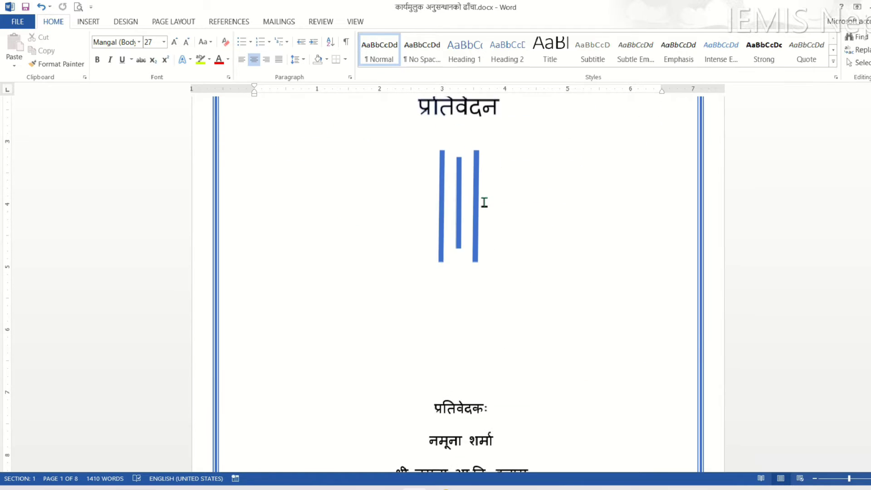
pyautogui.scroll(3, 485, 202)
pyautogui.scroll(-2, 485, 202)
pyautogui.scroll(-3, 484, 201)
pyautogui.scroll(-3, 484, 201)
pyautogui.scroll(-3, 485, 202)
pyautogui.scroll(-3, 484, 202)
pyautogui.scroll(-2, 484, 201)
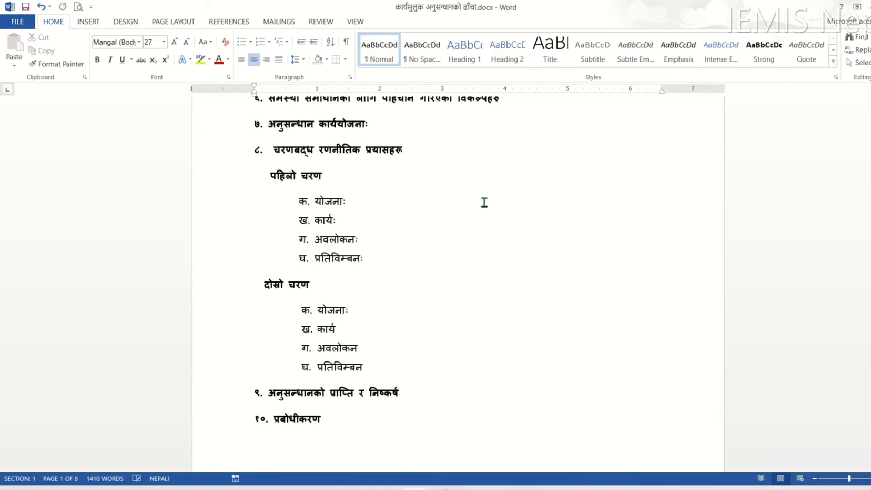
pyautogui.scroll(-3, 484, 201)
pyautogui.scroll(-2, 485, 202)
pyautogui.scroll(-3, 484, 202)
pyautogui.scroll(-1, 485, 202)
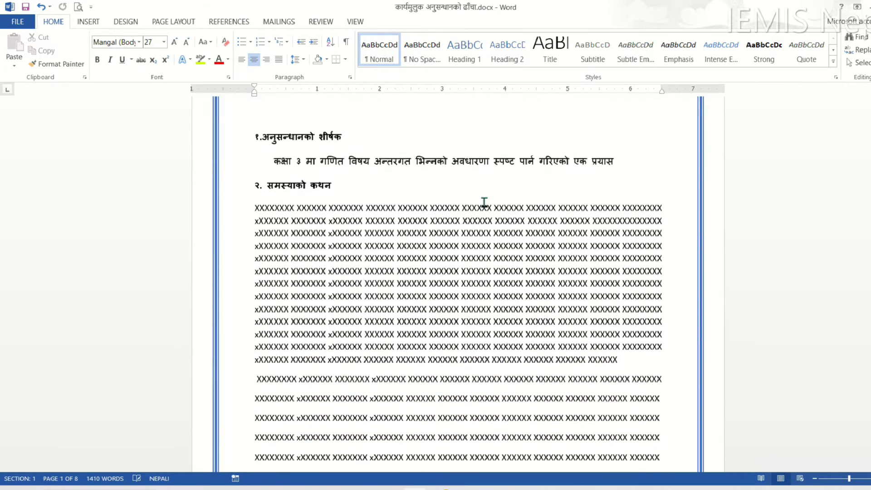
pyautogui.scroll(-3, 484, 201)
pyautogui.scroll(-4, 484, 202)
pyautogui.scroll(-1, 484, 201)
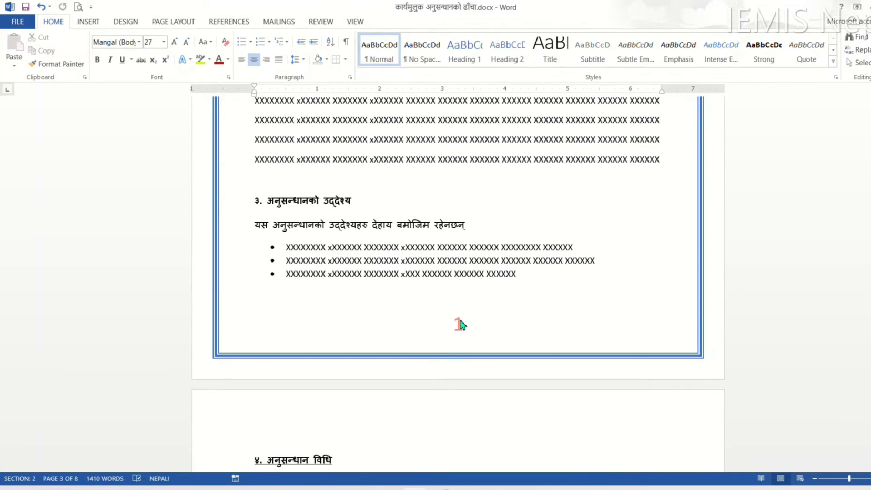
pyautogui.scroll(-3, 459, 321)
pyautogui.scroll(-5, 459, 321)
pyautogui.scroll(-5, 459, 321)
pyautogui.scroll(-3, 460, 320)
pyautogui.scroll(5, 460, 323)
pyautogui.scroll(5, 460, 322)
pyautogui.scroll(4, 459, 320)
pyautogui.scroll(1, 460, 320)
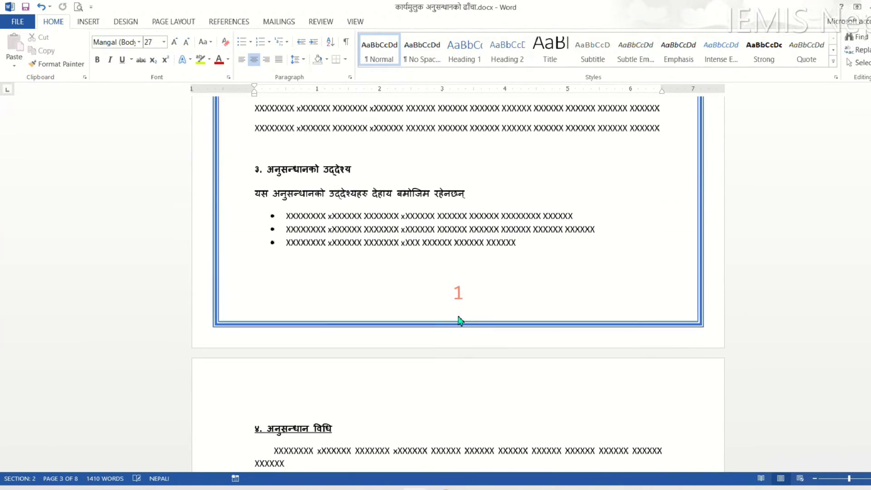
# Format page 3's footer page number 1 in the Suryodaya font.
pyautogui.doubleClick(459, 296)
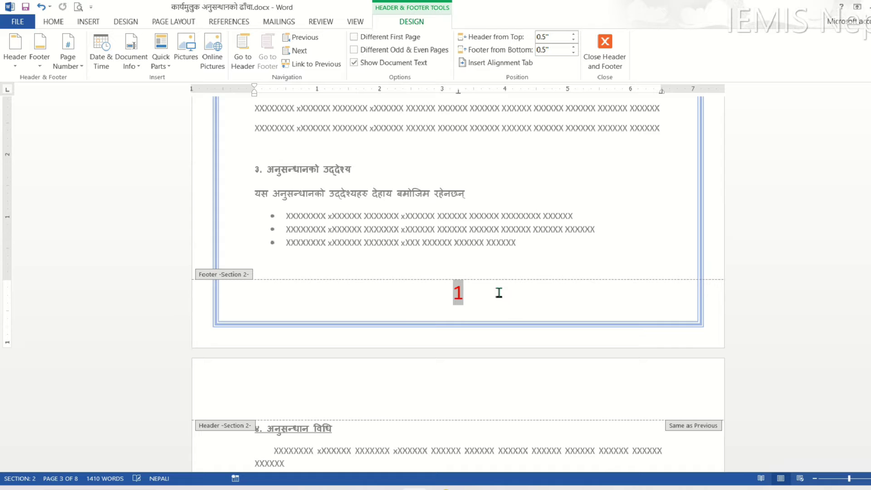
pyautogui.moveTo(451, 301)
pyautogui.mouseDown()
pyautogui.moveTo(464, 295)
pyautogui.moveTo(453, 297)
pyautogui.mouseUp()
pyautogui.click(468, 295)
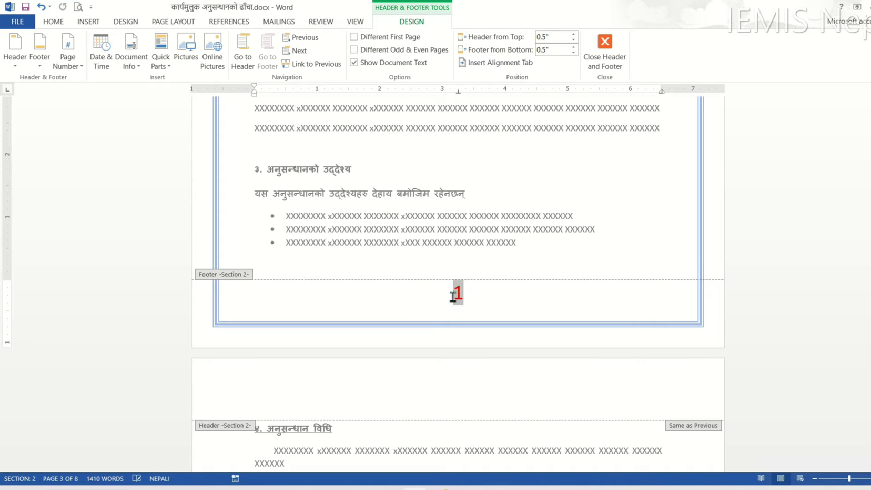
pyautogui.click(50, 23)
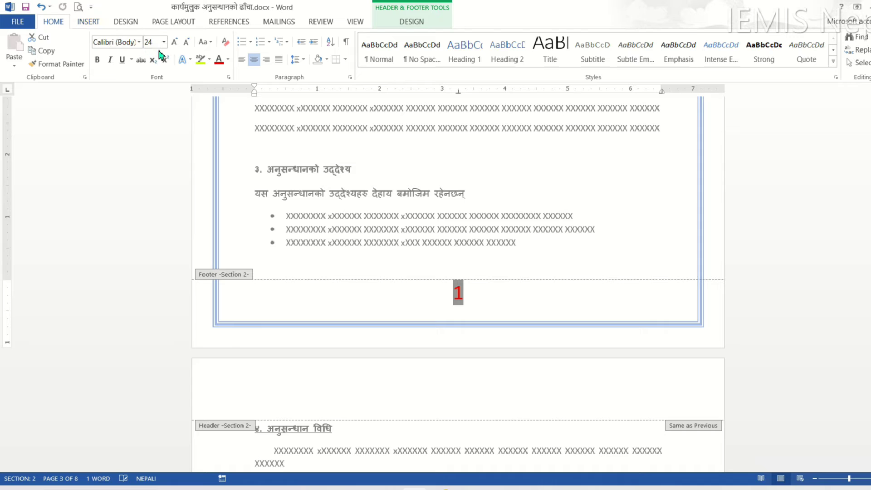
pyautogui.click(138, 42)
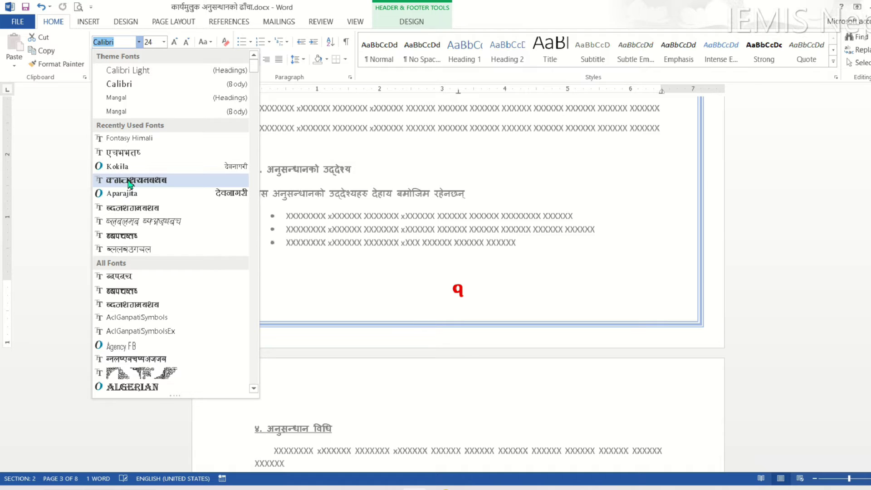
pyautogui.click(130, 181)
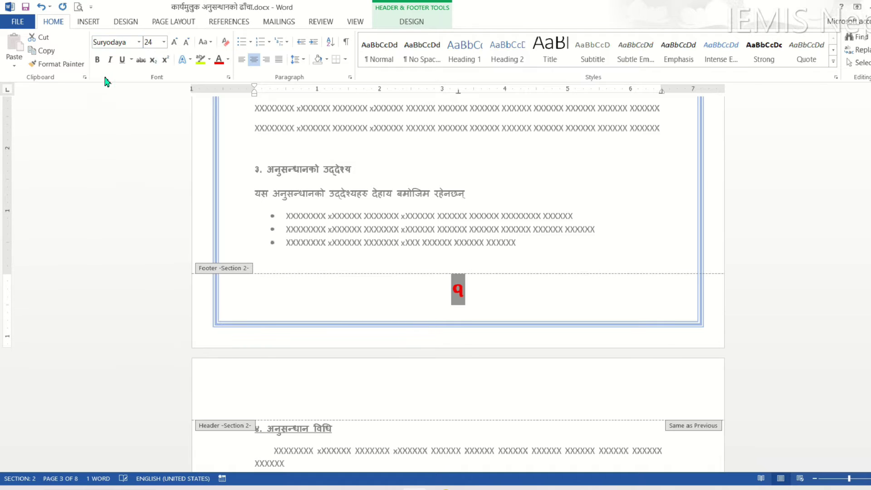
# Try another Devanagari font on the page number, then settle back on Suryodaya.
pyautogui.click(460, 298)
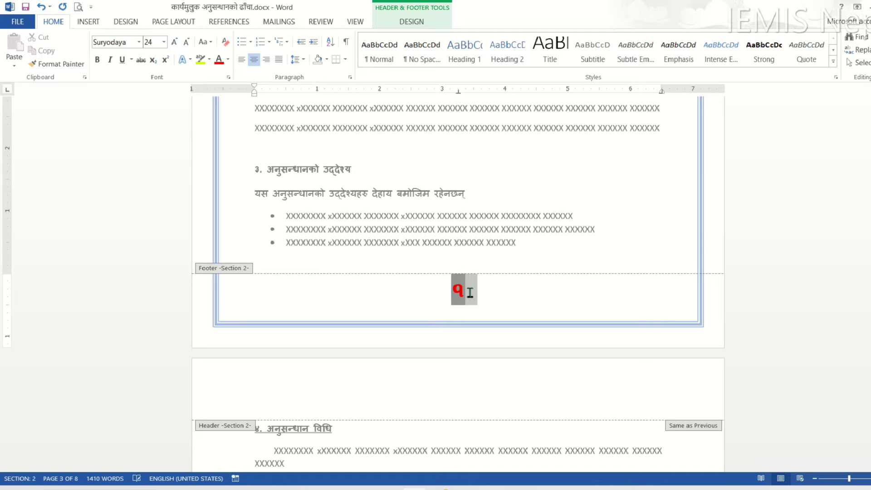
pyautogui.doubleClick(462, 293)
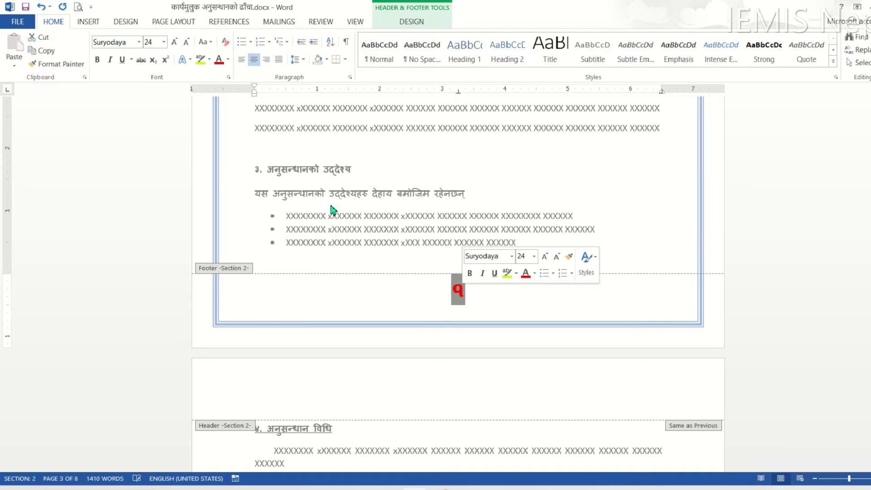
pyautogui.click(139, 42)
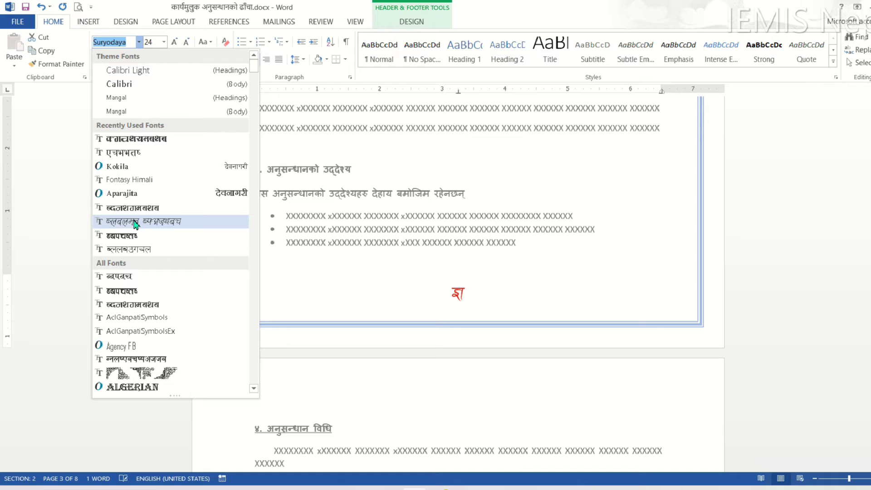
pyautogui.click(126, 249)
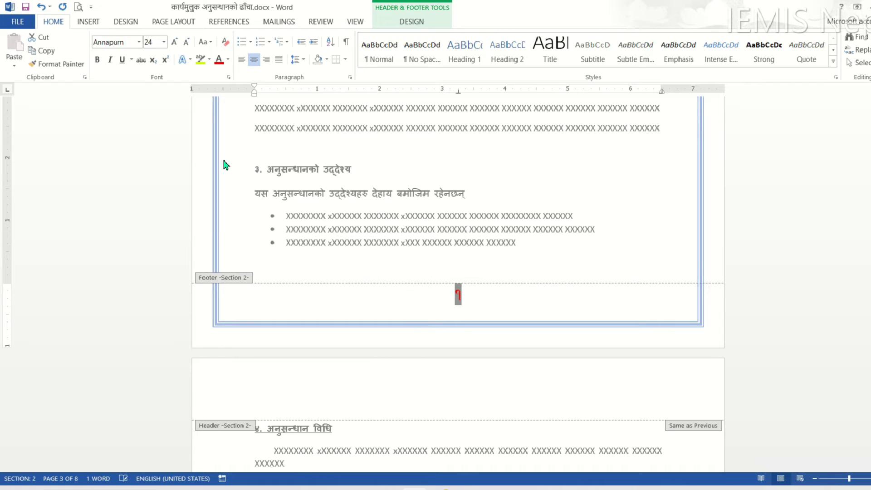
pyautogui.click(138, 42)
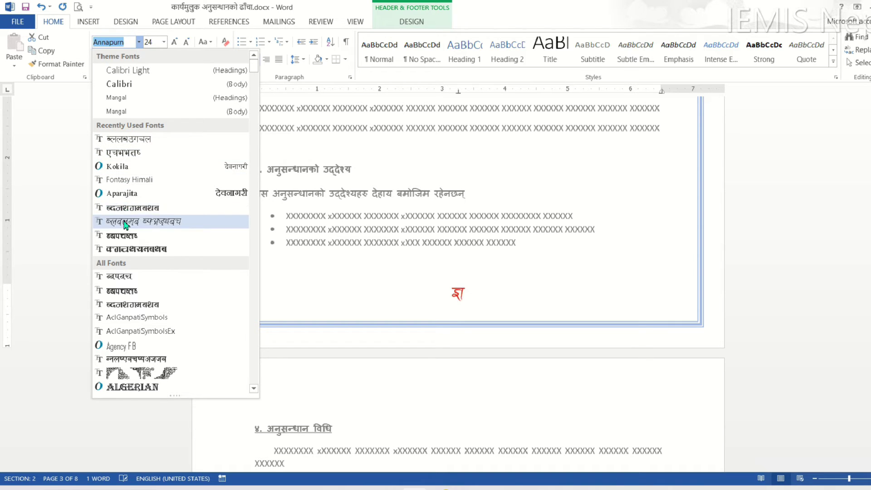
pyautogui.click(126, 252)
pyautogui.doubleClick(498, 217)
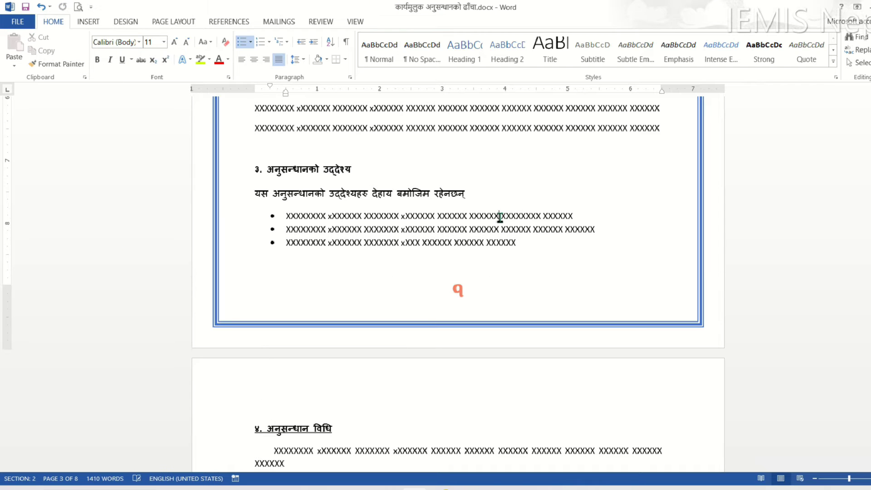
# Scroll through the report and click into the empty line below the objectives list.
pyautogui.scroll(-5, 498, 217)
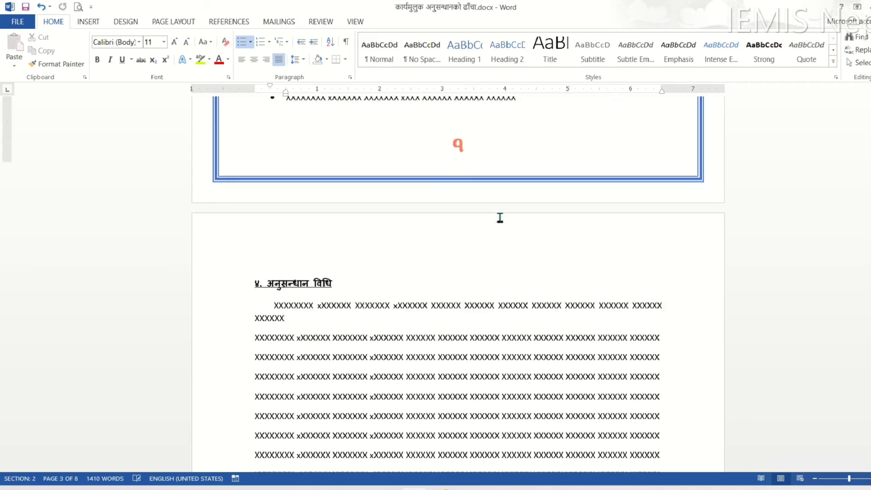
pyautogui.scroll(-5, 498, 217)
pyautogui.scroll(-4, 499, 218)
pyautogui.scroll(-3, 499, 217)
pyautogui.scroll(-3, 499, 217)
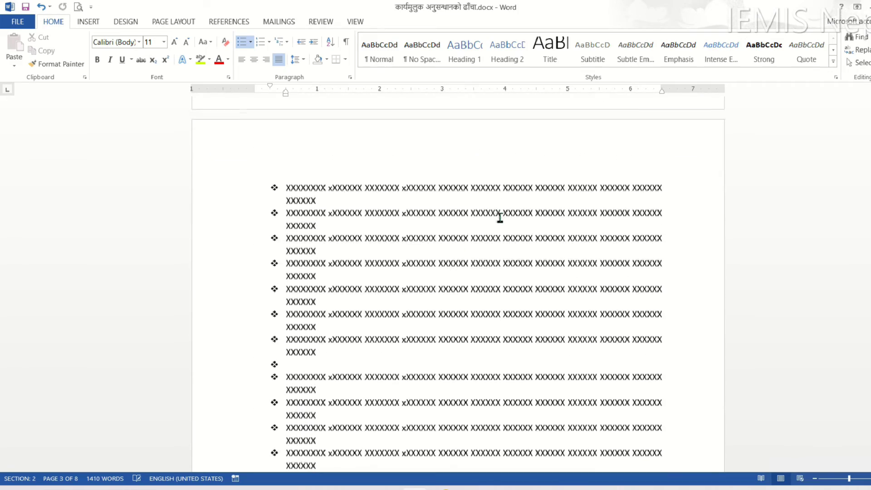
pyautogui.scroll(-3, 499, 218)
pyautogui.scroll(-4, 499, 218)
pyautogui.scroll(-3, 499, 218)
pyautogui.scroll(-3, 499, 218)
pyautogui.scroll(-3, 499, 217)
pyautogui.scroll(10, 499, 217)
pyautogui.scroll(10, 500, 217)
pyautogui.scroll(10, 499, 217)
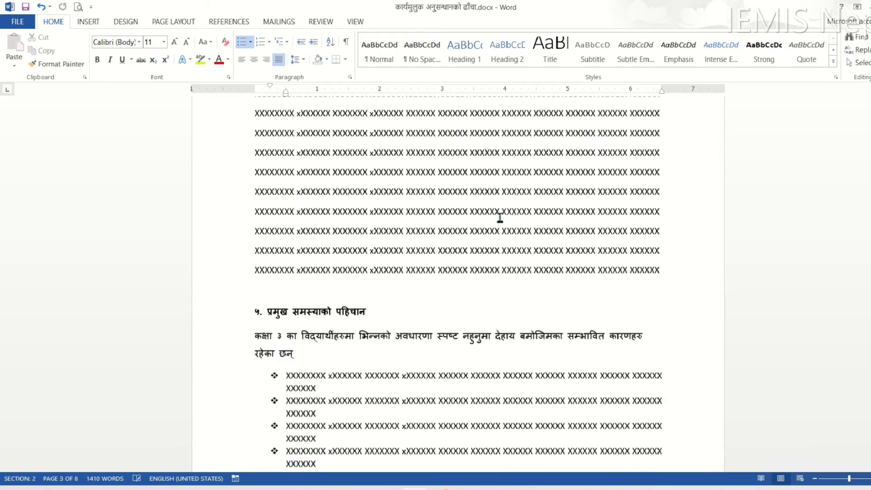
pyautogui.scroll(10, 500, 218)
pyautogui.scroll(10, 500, 217)
pyautogui.scroll(10, 499, 218)
pyautogui.scroll(10, 500, 217)
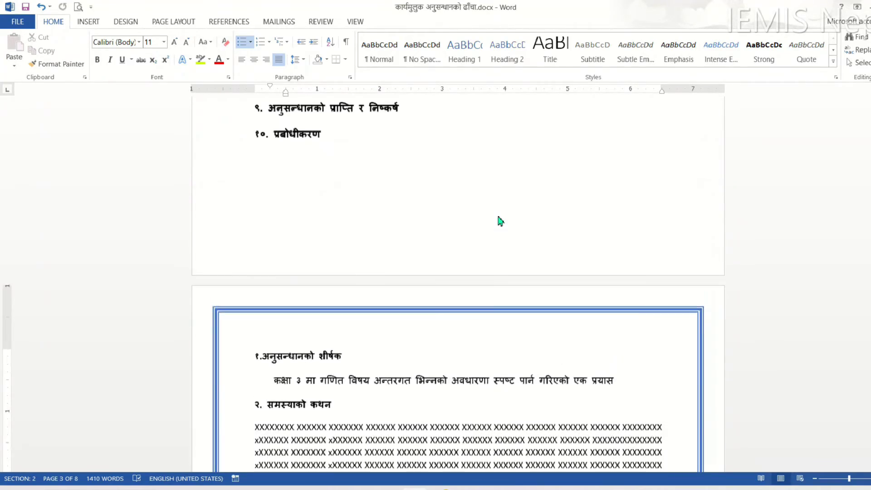
pyautogui.scroll(10, 500, 217)
pyautogui.scroll(10, 500, 218)
pyautogui.scroll(8, 500, 217)
pyautogui.scroll(-10, 499, 218)
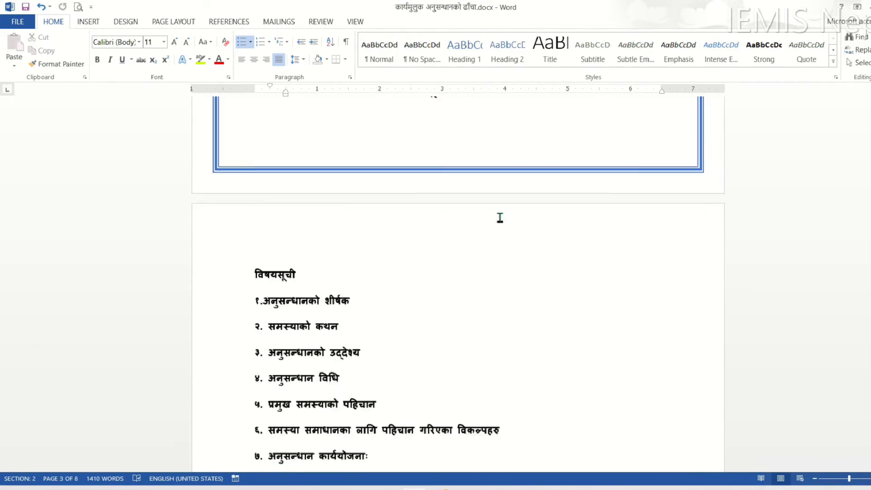
pyautogui.scroll(-10, 499, 218)
pyautogui.scroll(-10, 499, 218)
pyautogui.scroll(-7, 472, 204)
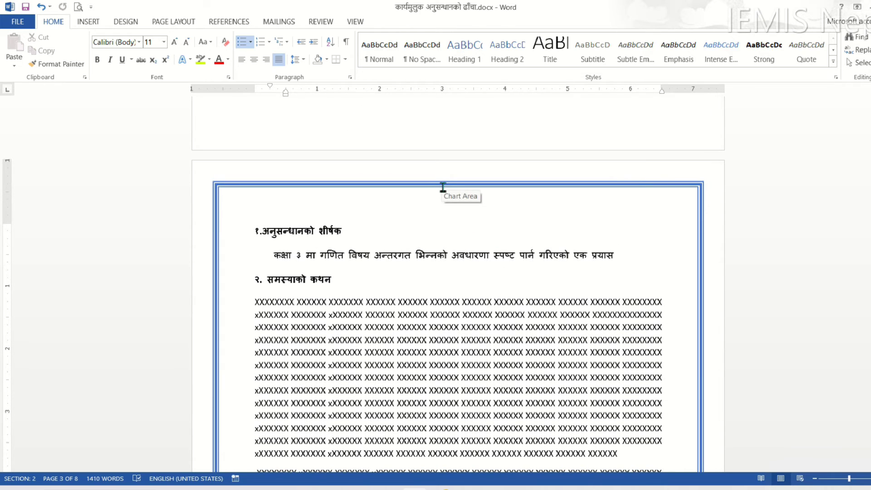
pyautogui.click(442, 188)
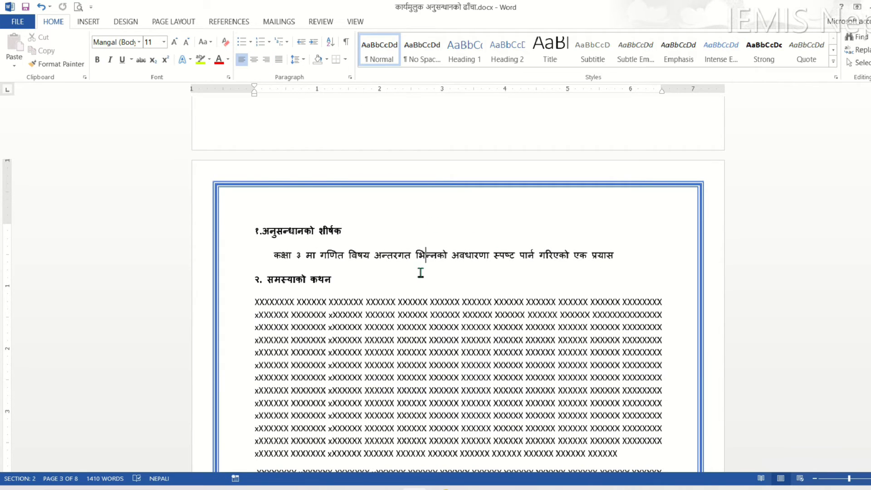
pyautogui.scroll(-10, 420, 273)
pyautogui.scroll(-4, 420, 272)
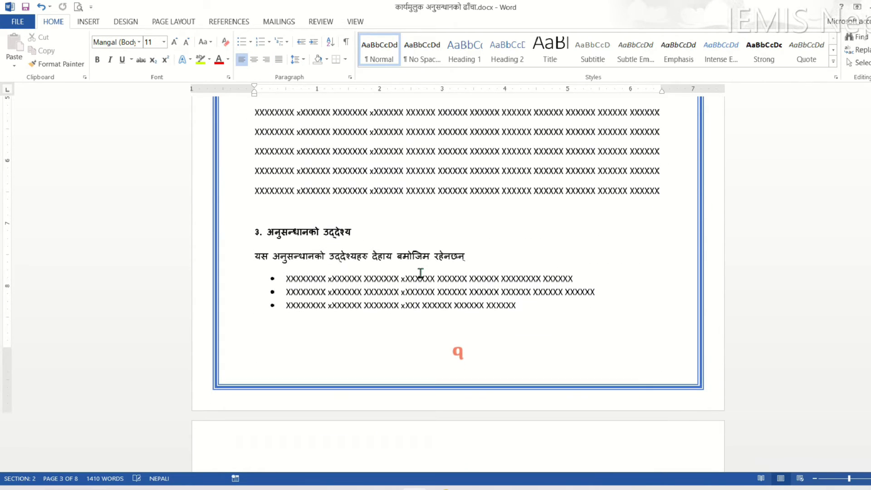
pyautogui.click(475, 352)
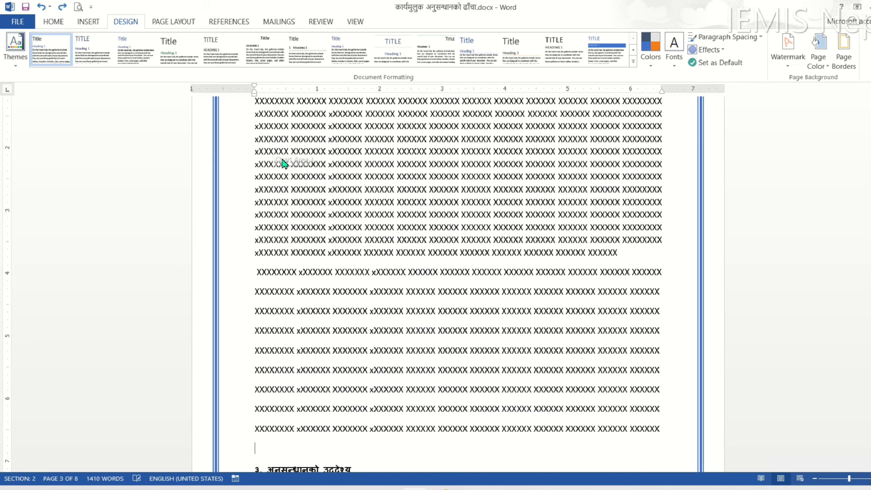
# Place the cursor in section 2's opening research-title heading on page 3.
pyautogui.scroll(5, 229, 204)
pyautogui.scroll(3, 233, 202)
pyautogui.scroll(6, 233, 202)
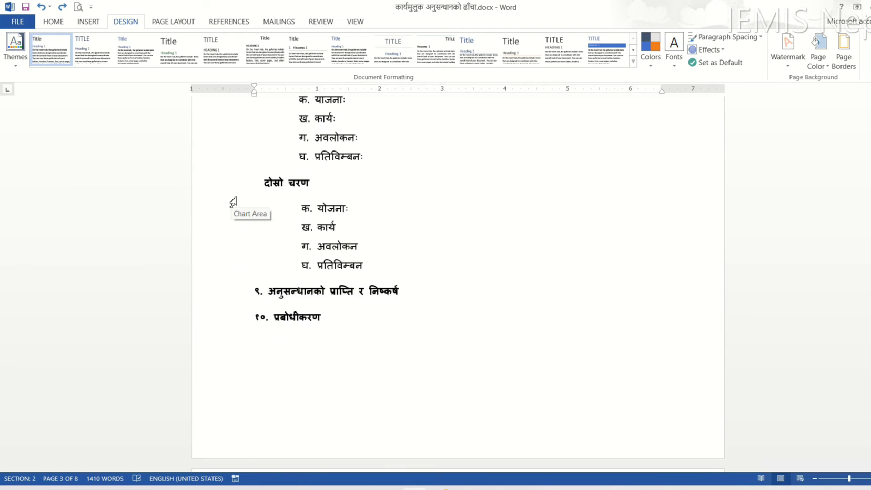
pyautogui.scroll(5, 352, 216)
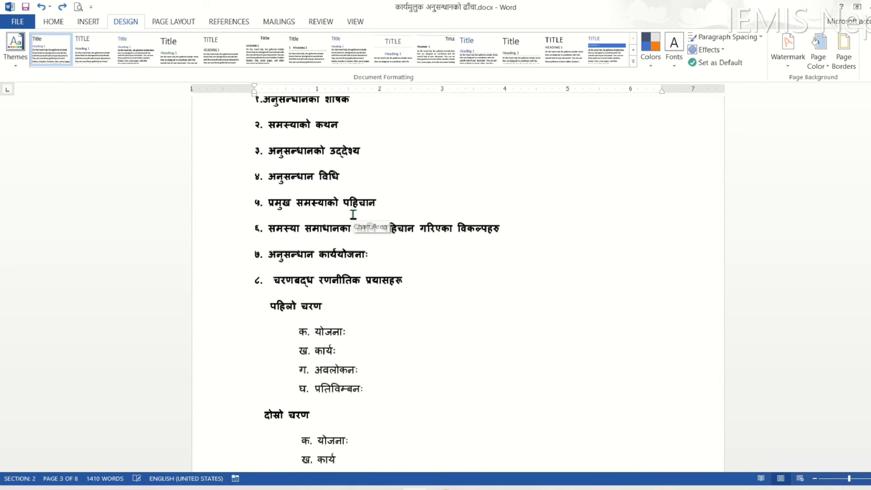
pyautogui.scroll(5, 352, 216)
pyautogui.scroll(4, 356, 198)
pyautogui.scroll(-5, 356, 195)
pyautogui.scroll(-6, 356, 193)
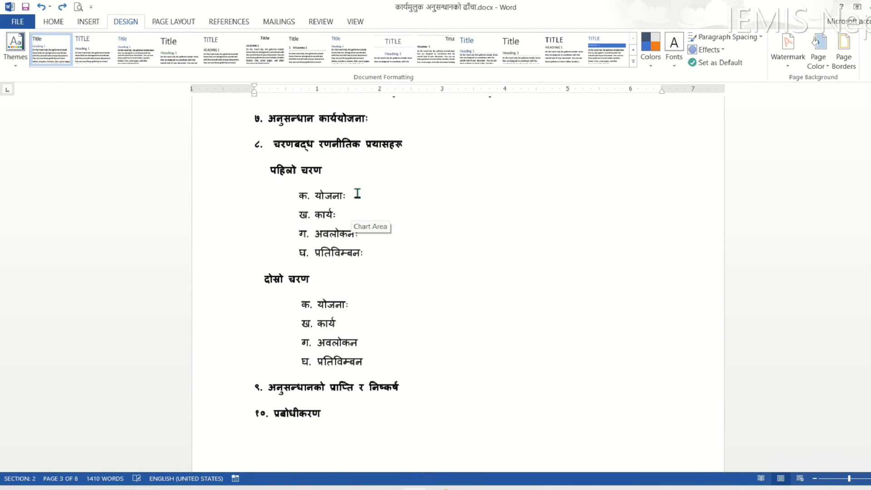
pyautogui.scroll(-8, 356, 193)
pyautogui.scroll(-6, 355, 193)
pyautogui.scroll(1, 357, 194)
pyautogui.scroll(1, 279, 175)
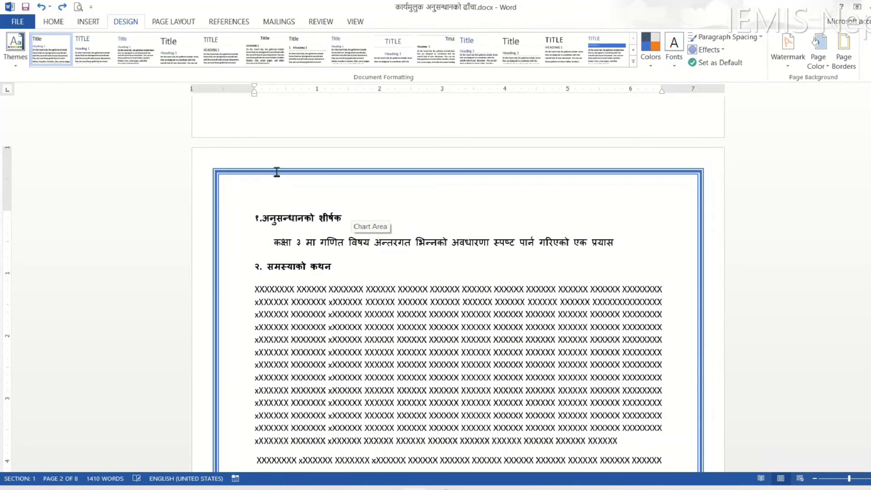
pyautogui.click(276, 213)
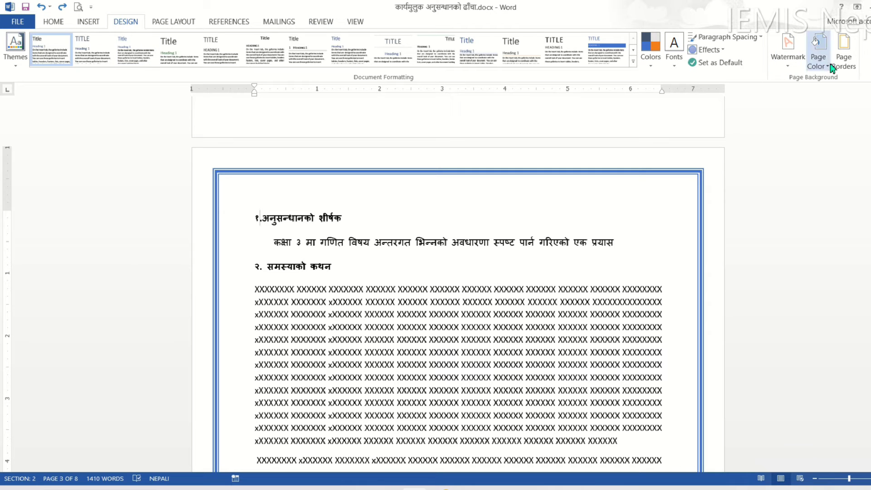
# Turn off the top, bottom, left and right page borders, applied to this section only.
pyautogui.click(843, 52)
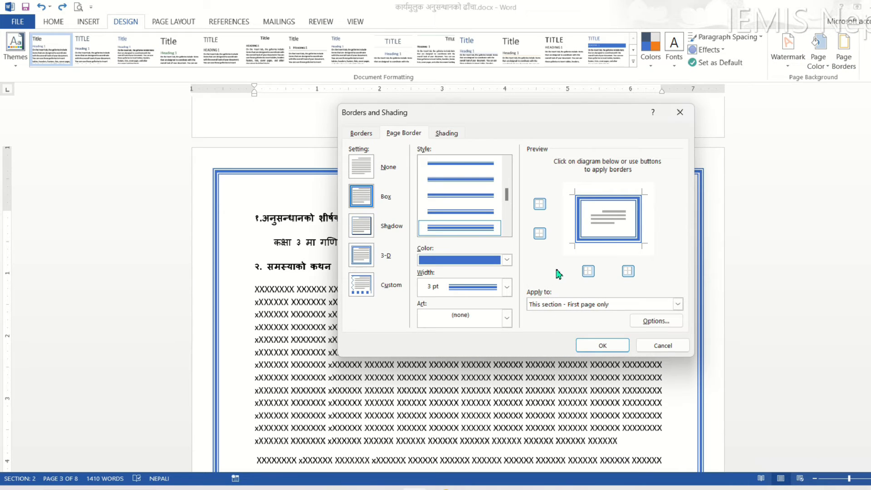
pyautogui.click(538, 205)
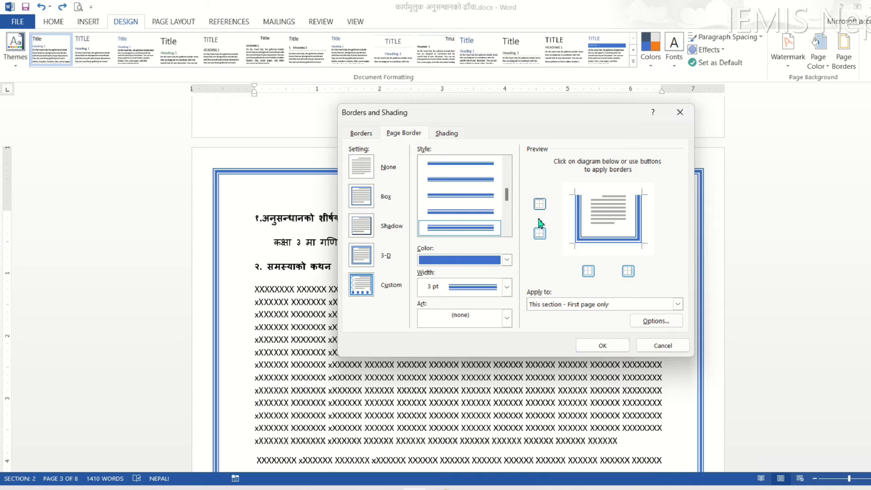
pyautogui.click(539, 234)
pyautogui.click(587, 272)
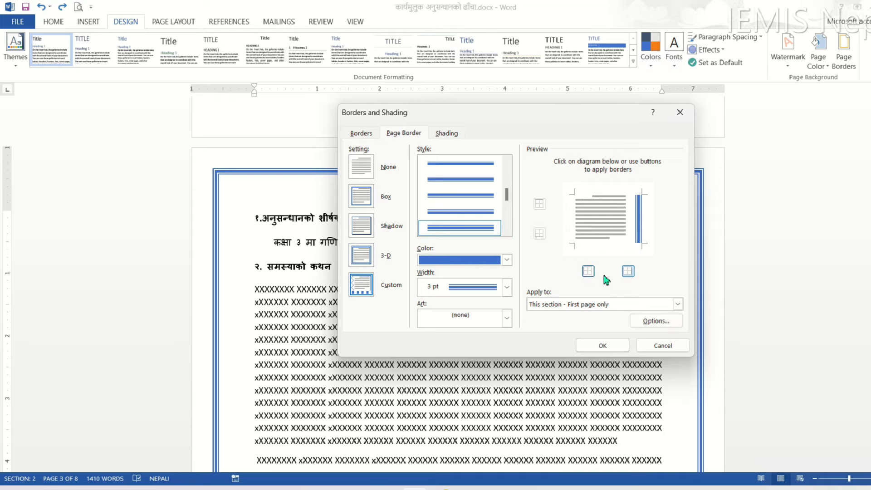
pyautogui.click(629, 272)
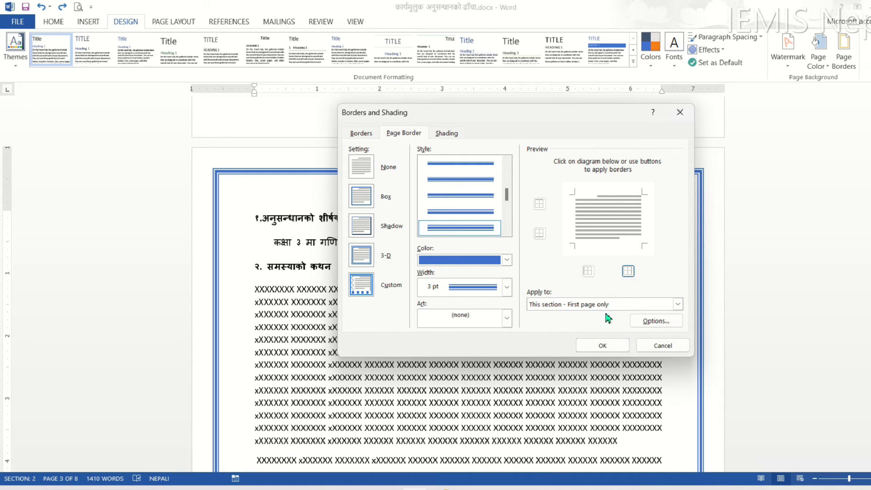
pyautogui.click(572, 306)
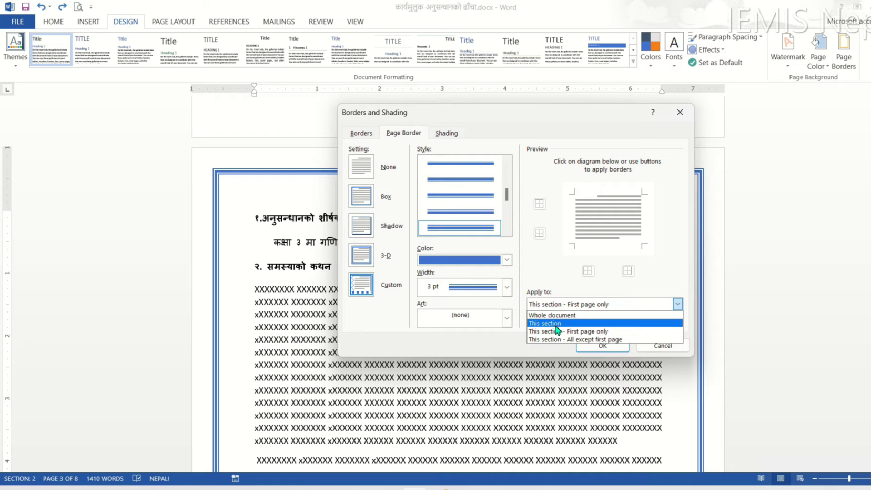
pyautogui.click(556, 325)
pyautogui.click(599, 346)
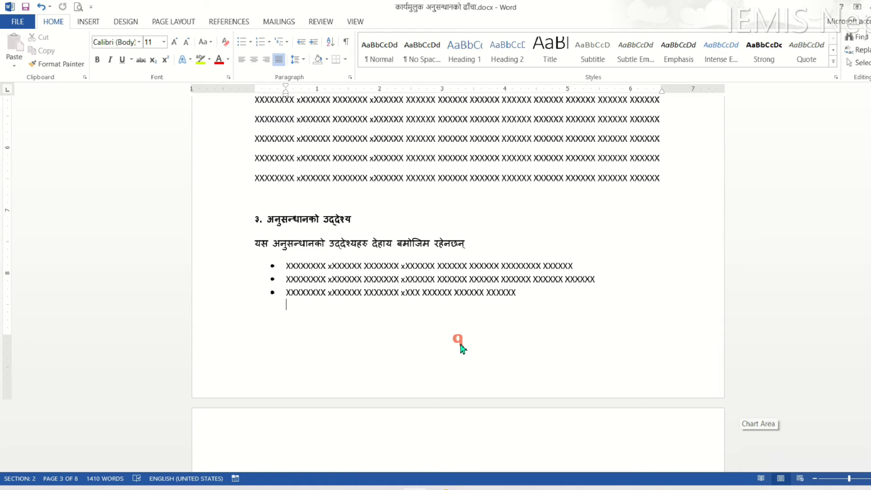
pyautogui.doubleClick(460, 347)
# Type the running title कार्यमूलक अनुसन्धान into section 2's header and close the header.
pyautogui.scroll(6, 461, 348)
pyautogui.scroll(3, 458, 331)
pyautogui.scroll(5, 447, 272)
pyautogui.scroll(8, 443, 261)
pyautogui.scroll(5, 444, 263)
pyautogui.scroll(-7, 444, 261)
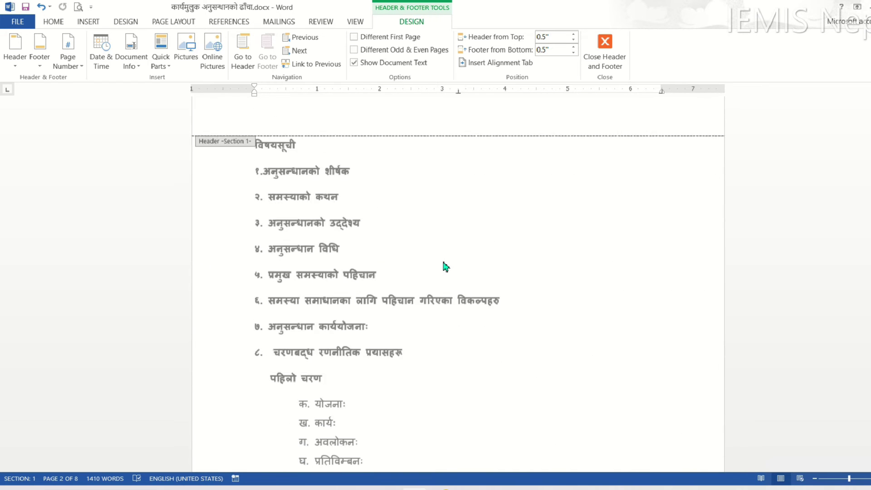
pyautogui.scroll(-10, 443, 260)
pyautogui.scroll(-5, 444, 265)
pyautogui.scroll(5, 444, 263)
pyautogui.scroll(3, 445, 263)
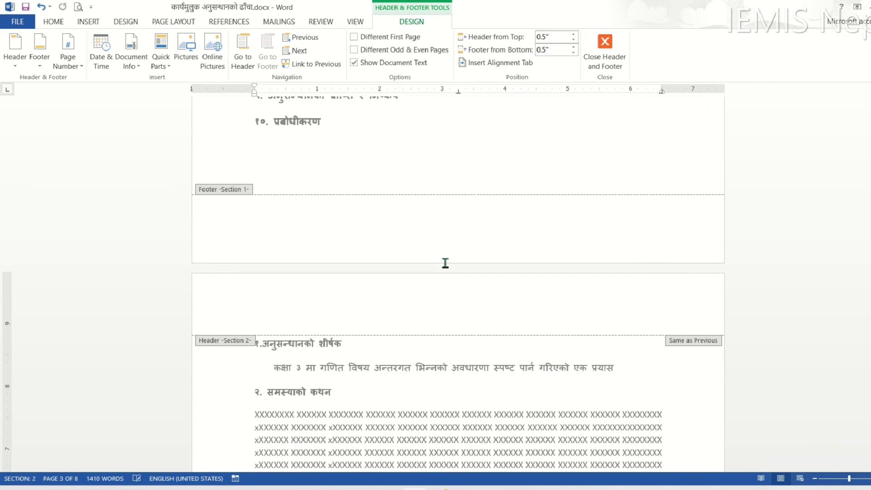
pyautogui.click(451, 325)
pyautogui.write('कार्यमूलक अनुसन्धान')
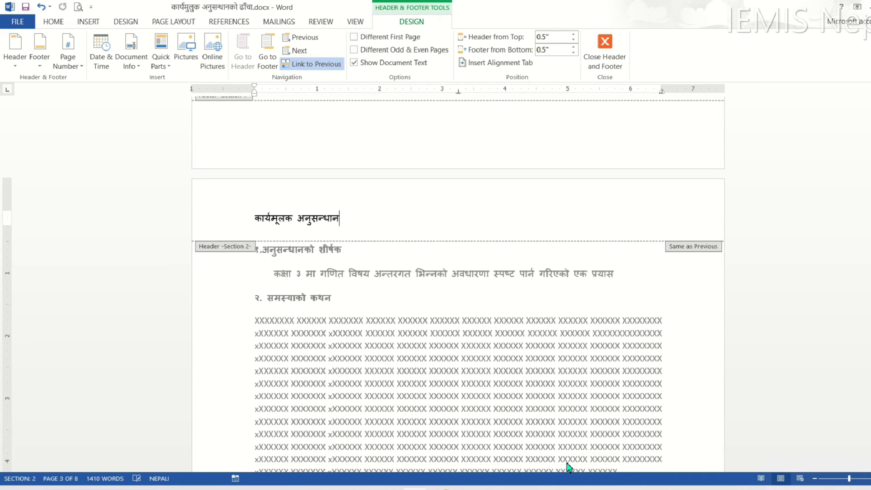
pyautogui.doubleClick(344, 299)
pyautogui.scroll(10, 344, 297)
# Scroll to page 3 and briefly open and close its running header.
pyautogui.scroll(5, 343, 298)
pyautogui.scroll(3, 344, 298)
pyautogui.scroll(2, 344, 298)
pyautogui.scroll(3, 345, 294)
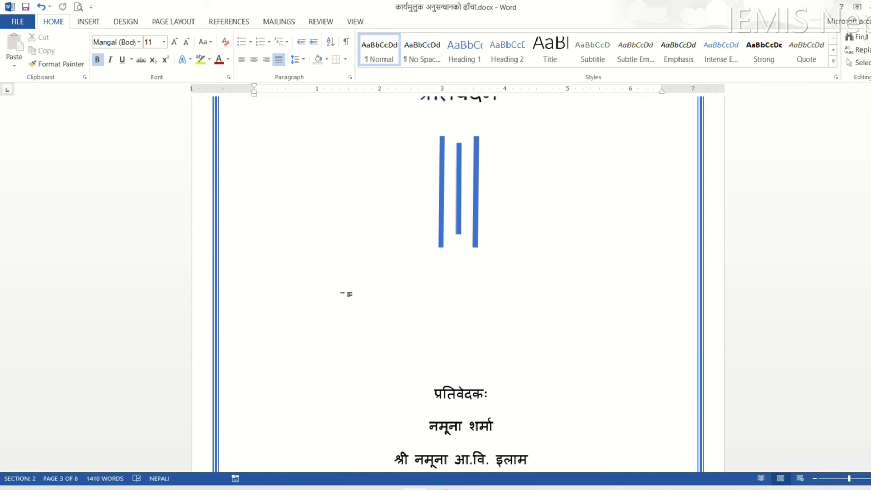
pyautogui.scroll(3, 343, 295)
pyautogui.scroll(-4, 344, 300)
pyautogui.scroll(-4, 344, 298)
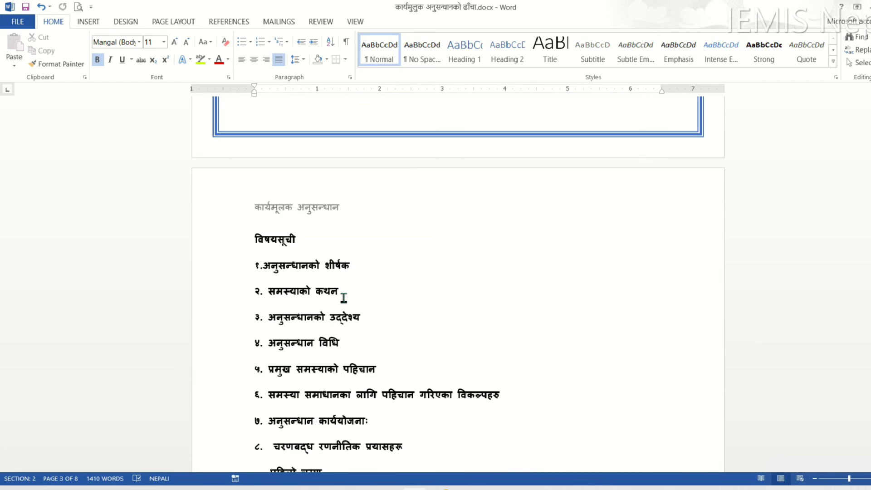
pyautogui.scroll(-4, 344, 299)
pyautogui.scroll(-5, 344, 298)
pyautogui.scroll(-4, 342, 298)
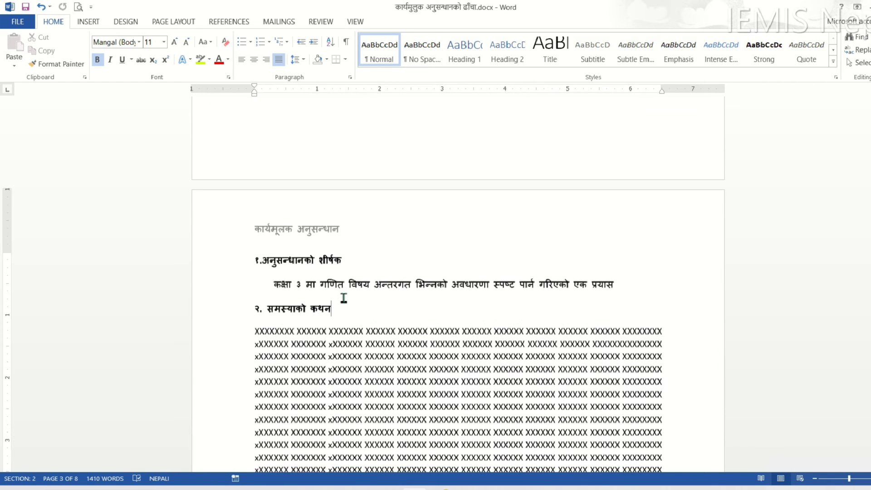
pyautogui.doubleClick(268, 230)
pyautogui.doubleClick(416, 284)
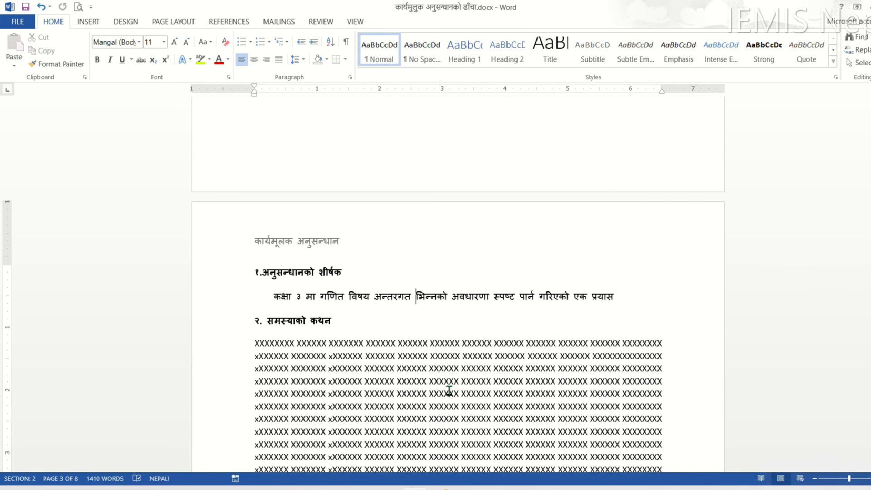
# Check the running title on every page, then open page 3's header for editing.
pyautogui.scroll(5, 443, 376)
pyautogui.scroll(4, 439, 369)
pyautogui.scroll(5, 439, 370)
pyautogui.scroll(4, 440, 369)
pyautogui.scroll(3, 439, 369)
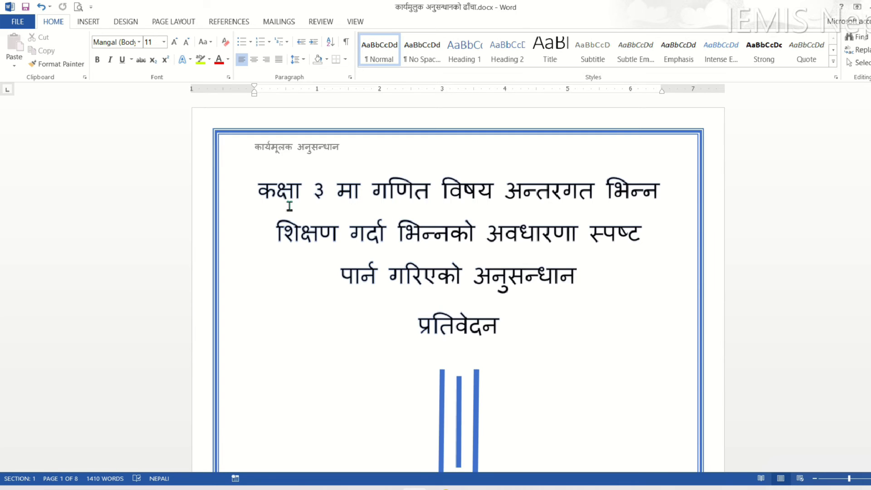
pyautogui.scroll(-10, 289, 206)
pyautogui.scroll(-10, 287, 203)
pyautogui.scroll(-1, 287, 202)
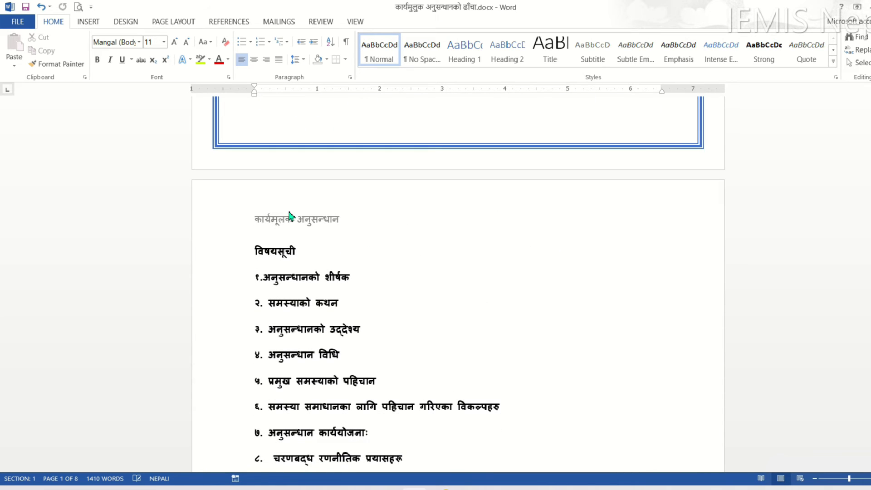
pyautogui.scroll(-3, 289, 214)
pyautogui.scroll(-10, 289, 214)
pyautogui.scroll(-9, 290, 215)
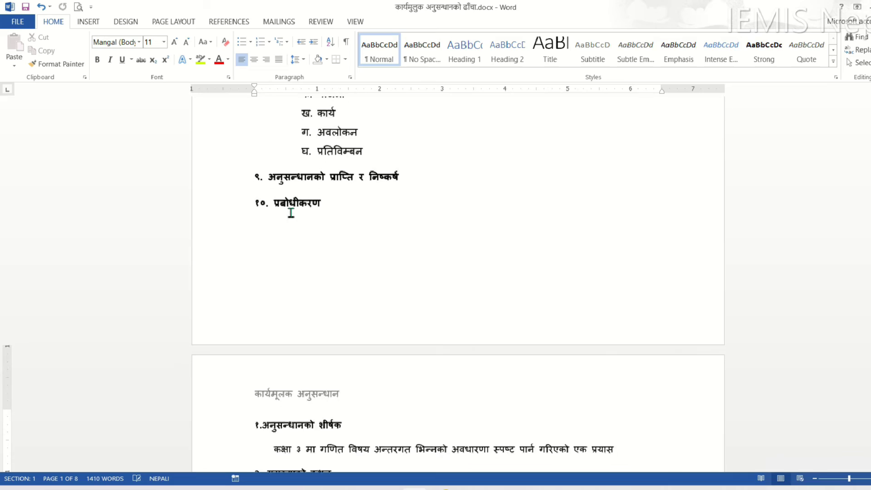
pyautogui.scroll(-6, 291, 215)
pyautogui.scroll(-3, 291, 300)
pyautogui.scroll(-5, 291, 301)
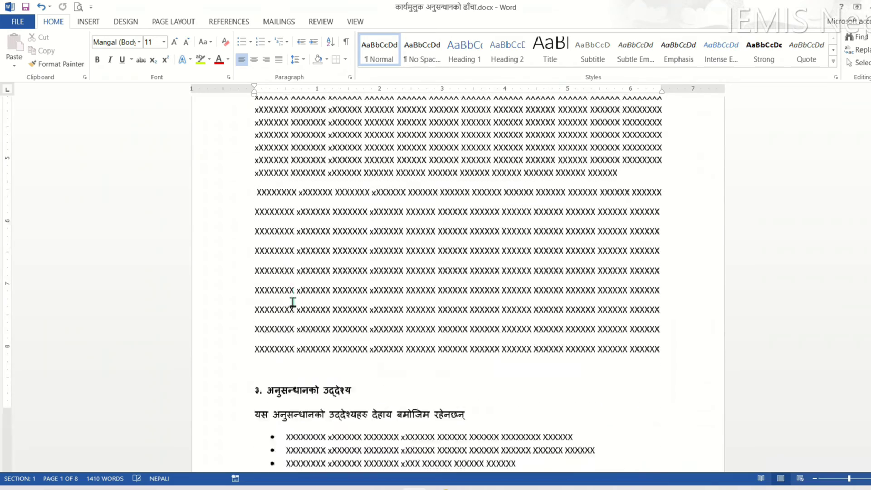
pyautogui.scroll(-4, 290, 300)
pyautogui.scroll(4, 368, 279)
pyautogui.scroll(6, 368, 279)
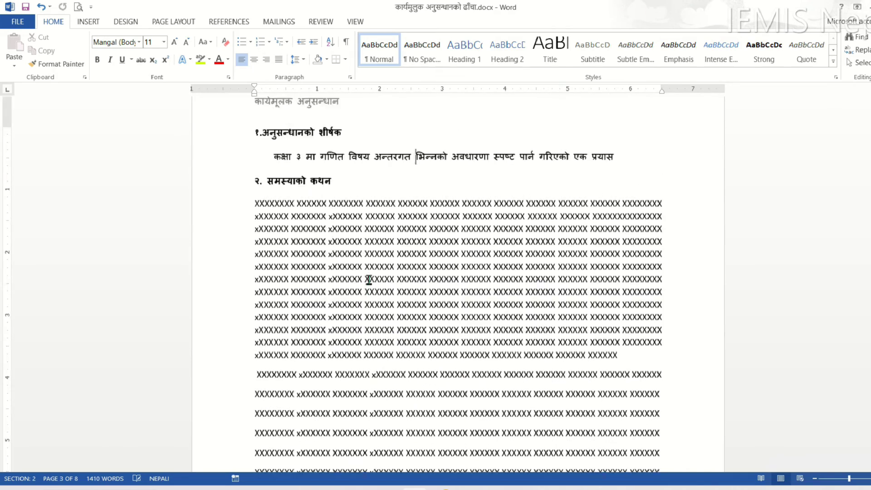
pyautogui.scroll(3, 368, 279)
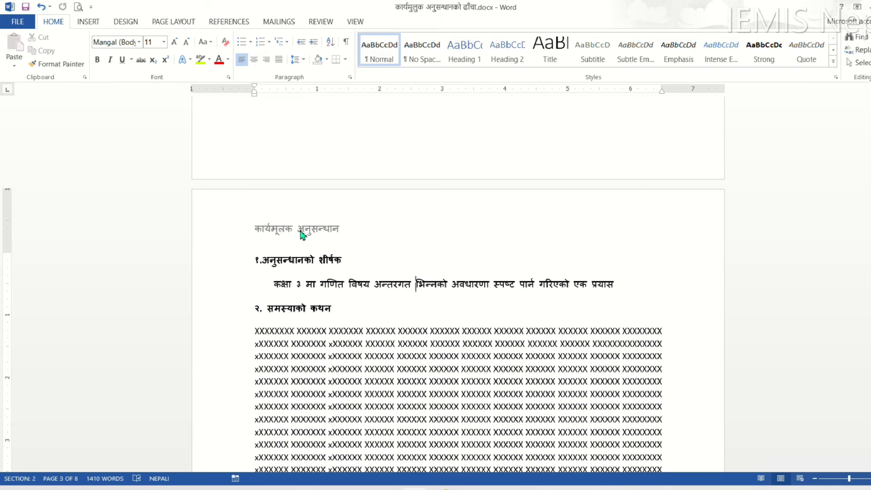
pyautogui.doubleClick(273, 233)
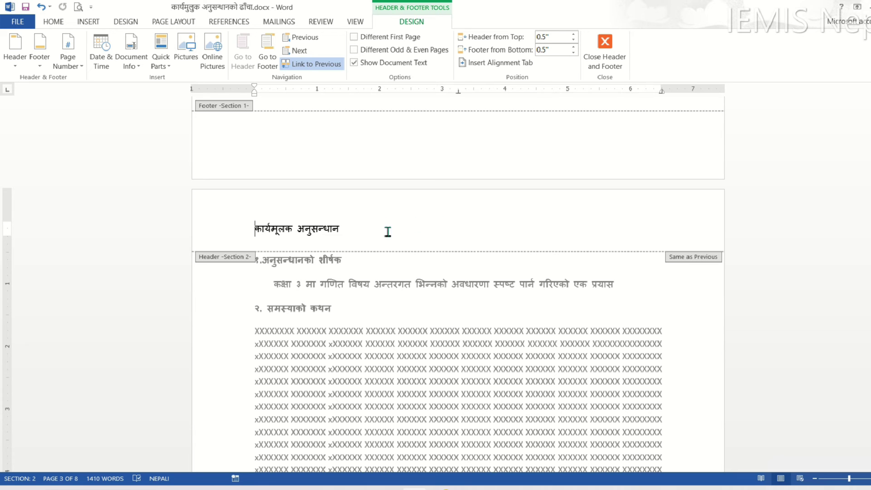
# Turn off Link to Previous for the section 2 header.
pyautogui.click(311, 66)
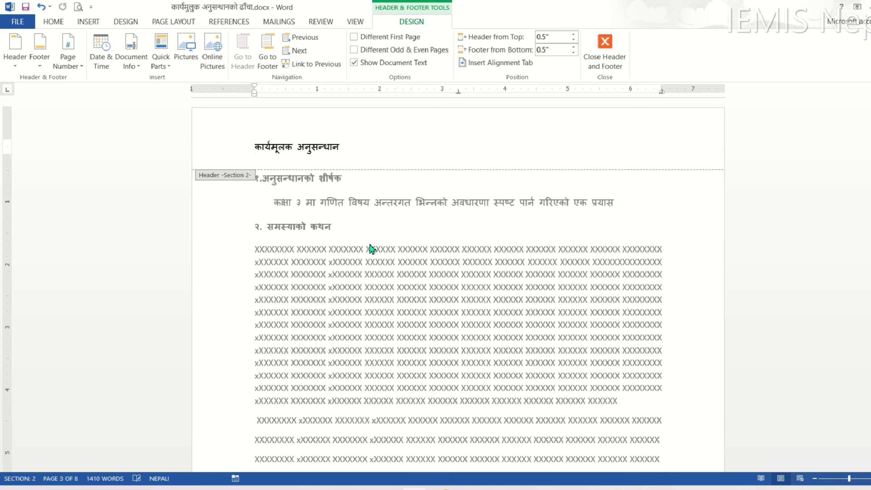
pyautogui.doubleClick(369, 247)
pyautogui.scroll(4, 370, 250)
pyautogui.scroll(5, 367, 250)
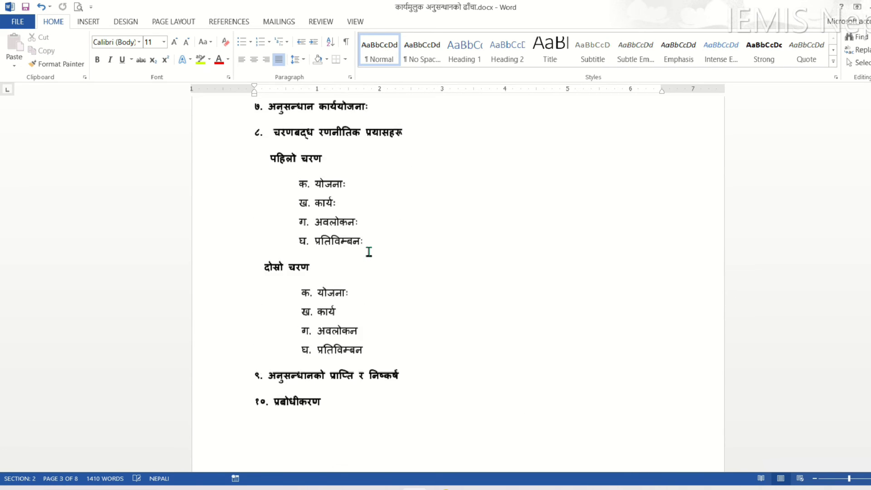
pyautogui.scroll(6, 367, 250)
pyautogui.scroll(2, 368, 250)
# Delete the running title from the contents page header.
pyautogui.doubleClick(321, 298)
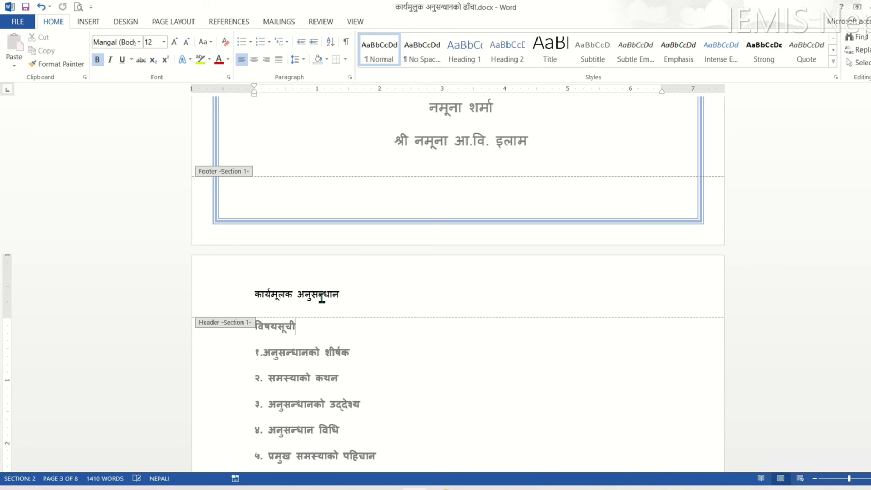
pyautogui.moveTo(363, 294); pyautogui.dragTo(234, 287)
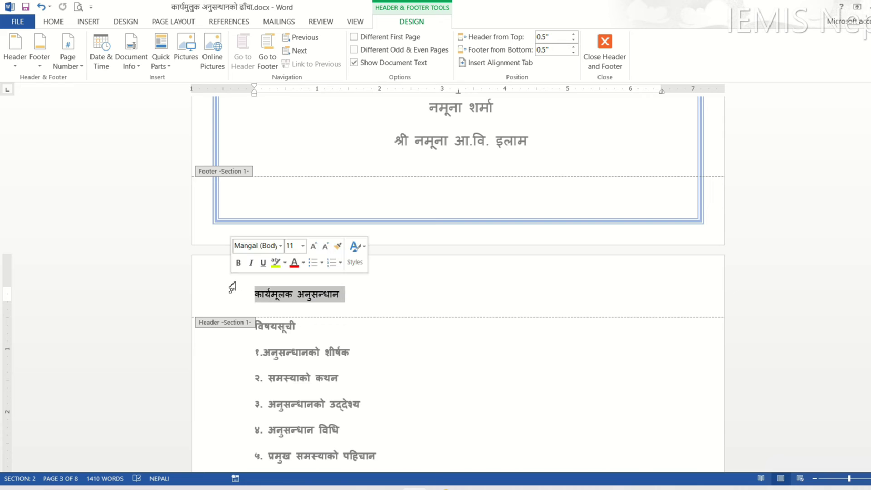
pyautogui.press('Delete')
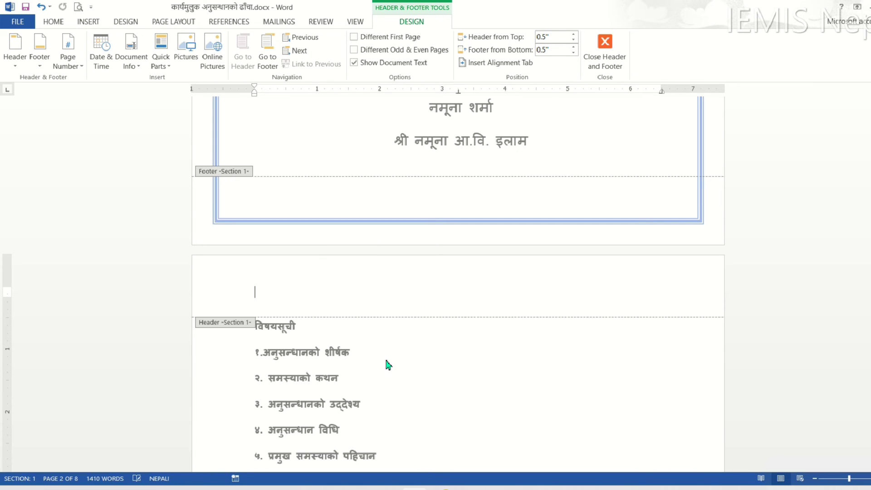
pyautogui.doubleClick(447, 372)
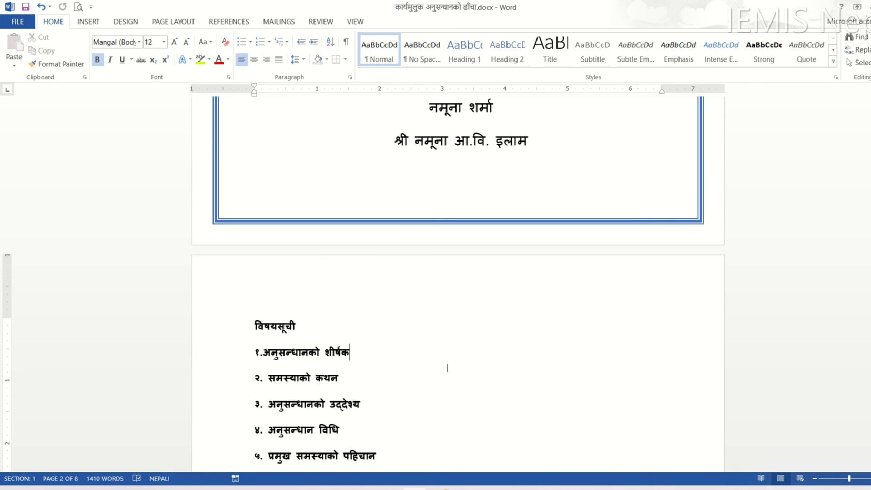
# Reopen the section 2 header on page 3 and select its title text.
pyautogui.scroll(3, 344, 317)
pyautogui.scroll(5, 345, 317)
pyautogui.scroll(4, 346, 313)
pyautogui.scroll(-1, 345, 312)
pyautogui.scroll(-8, 346, 313)
pyautogui.scroll(-4, 347, 314)
pyautogui.scroll(-9, 347, 316)
pyautogui.scroll(-4, 347, 316)
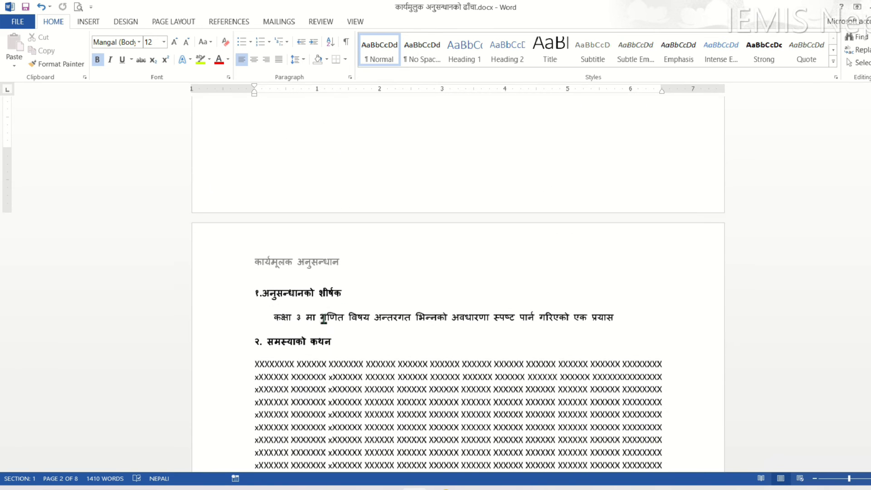
pyautogui.doubleClick(300, 263)
pyautogui.moveTo(372, 264); pyautogui.dragTo(226, 261)
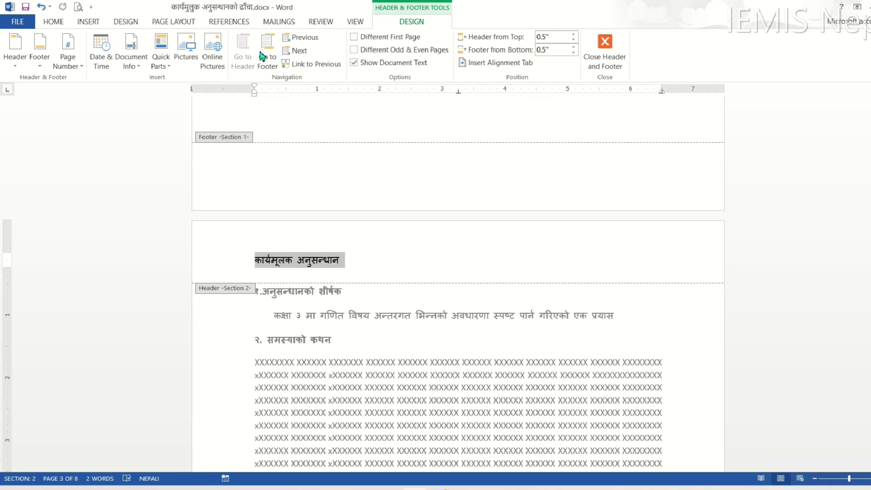
# Insert the built-in Alphabet header design into section 2.
pyautogui.click(16, 65)
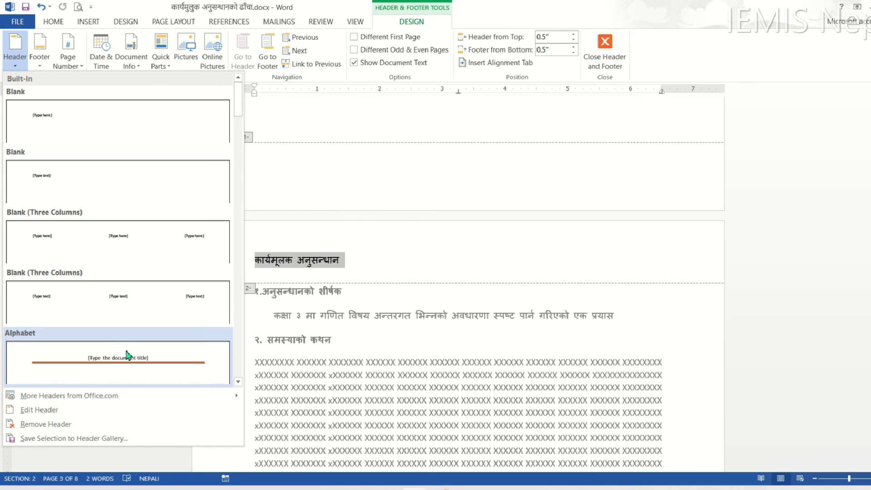
pyautogui.click(108, 300)
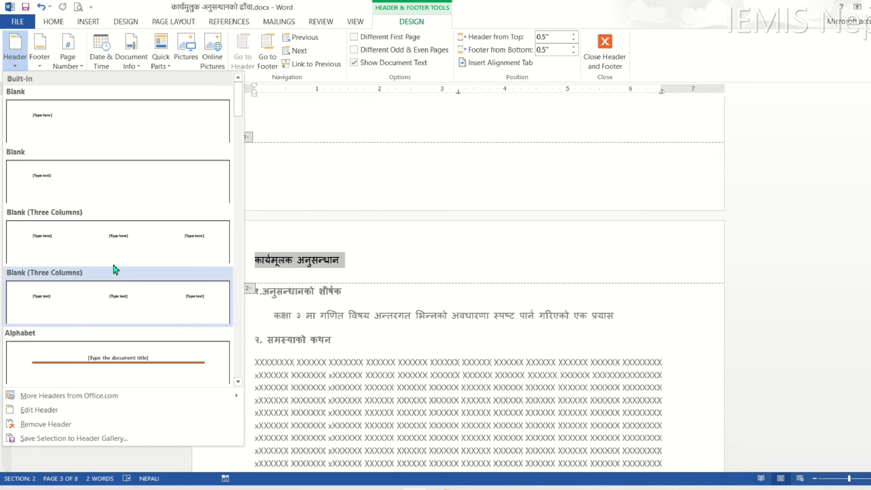
pyautogui.click(131, 357)
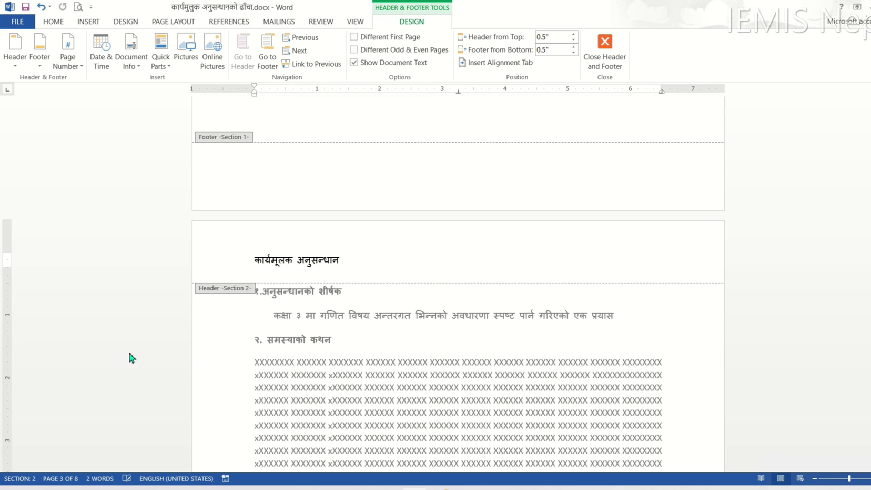
# Title the header 'कार्यमूलक अनुसन्धान' and return to the document body.
pyautogui.click(421, 265)
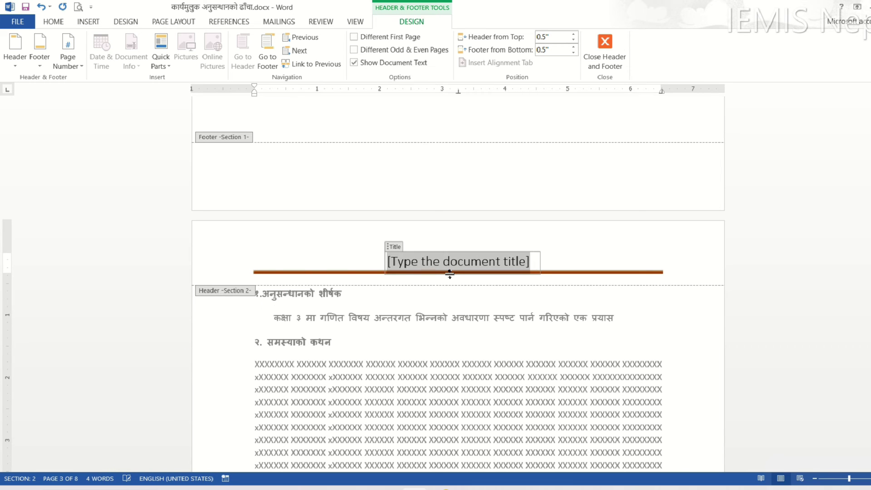
pyautogui.write('का')
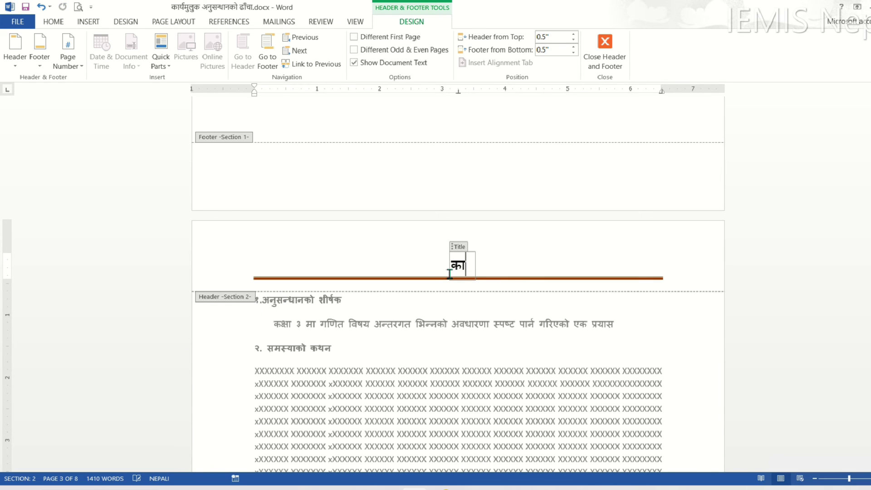
pyautogui.write('र्यमू')
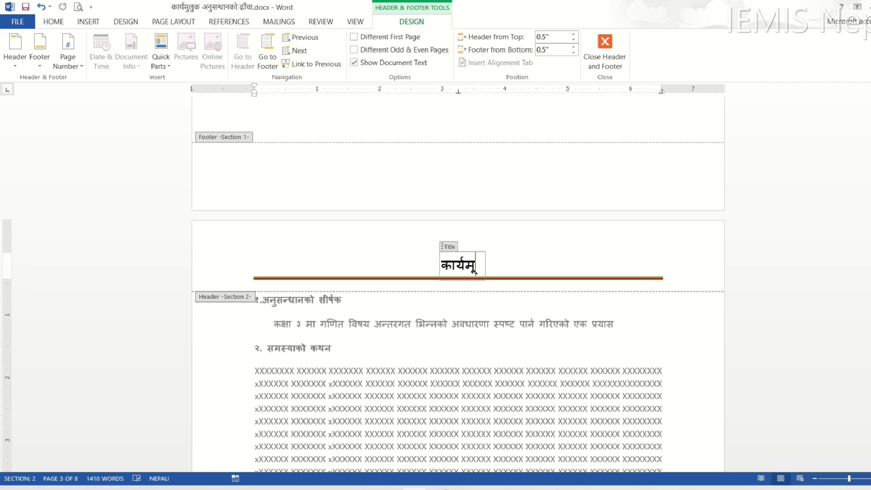
pyautogui.write('लक अनुसा')
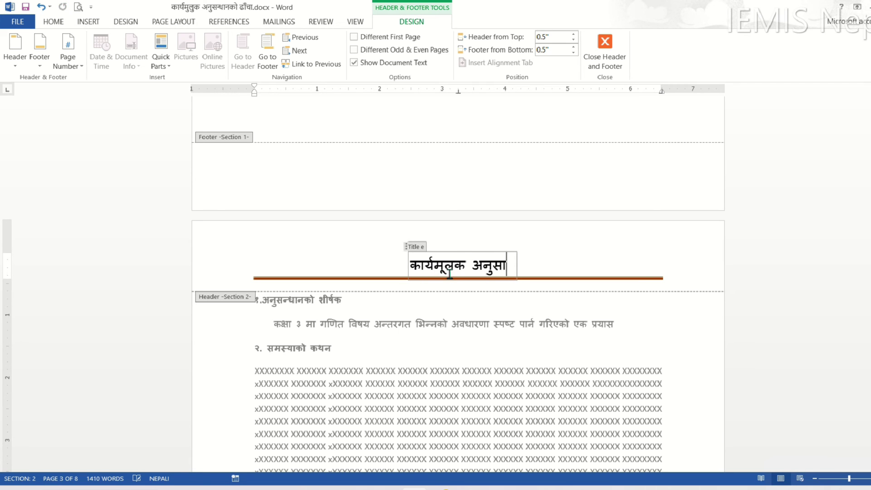
pyautogui.write('न्धा')
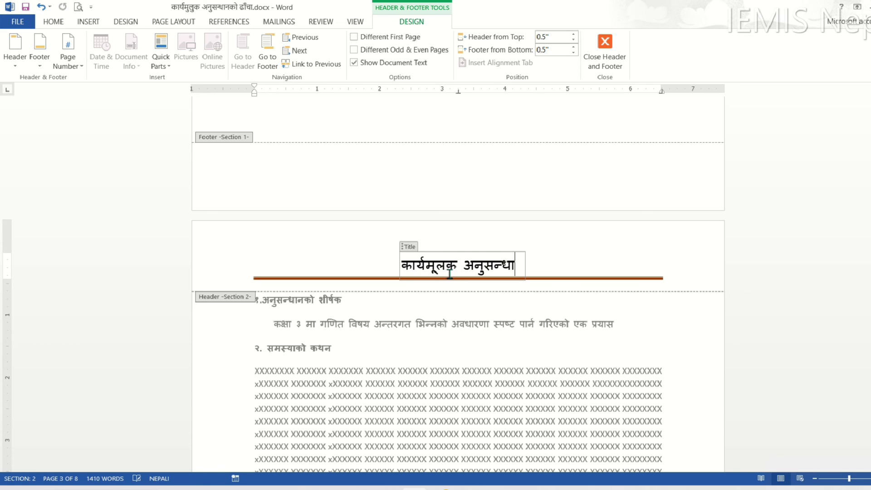
pyautogui.write('न')
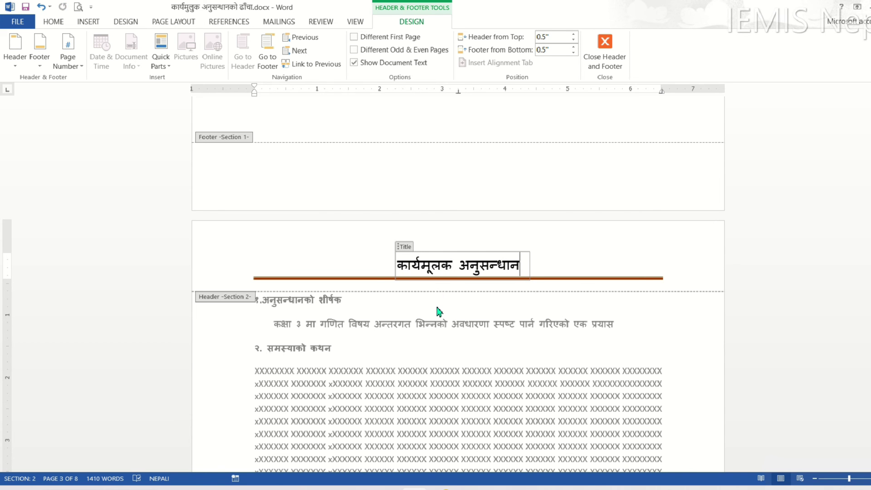
pyautogui.doubleClick(420, 291)
pyautogui.scroll(-5, 420, 287)
pyautogui.scroll(-5, 421, 286)
pyautogui.scroll(-2, 465, 326)
pyautogui.scroll(-5, 464, 326)
pyautogui.scroll(5, 464, 324)
pyautogui.scroll(-10, 465, 322)
pyautogui.scroll(10, 466, 323)
pyautogui.scroll(5, 465, 323)
pyautogui.scroll(5, 465, 324)
pyautogui.scroll(-3, 465, 324)
pyautogui.scroll(-8, 466, 324)
pyautogui.scroll(-4, 465, 323)
pyautogui.scroll(4, 466, 323)
pyautogui.scroll(6, 466, 323)
pyautogui.scroll(5, 465, 323)
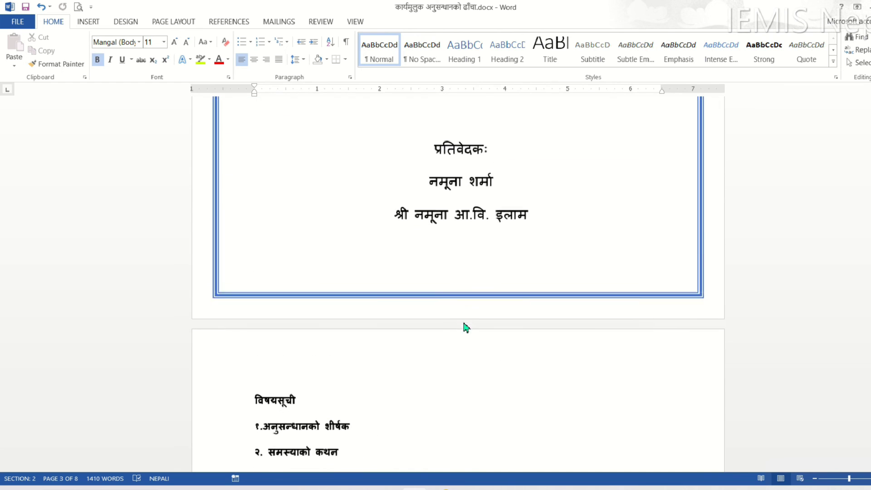
pyautogui.scroll(5, 466, 323)
pyautogui.scroll(3, 466, 323)
pyautogui.keyDown('ctrl'); pyautogui.scroll(-2, 511, 273); pyautogui.keyUp('ctrl')
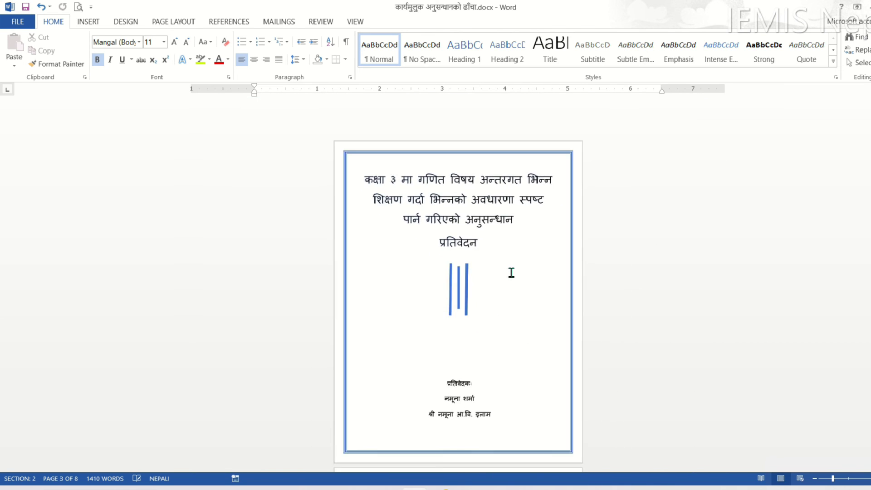
pyautogui.keyDown('ctrl'); pyautogui.scroll(-3, 511, 272); pyautogui.keyUp('ctrl')
pyautogui.keyDown('ctrl'); pyautogui.scroll(3, 463, 266); pyautogui.keyUp('ctrl')
pyautogui.keyDown('ctrl'); pyautogui.scroll(-2, 376, 382); pyautogui.keyUp('ctrl')
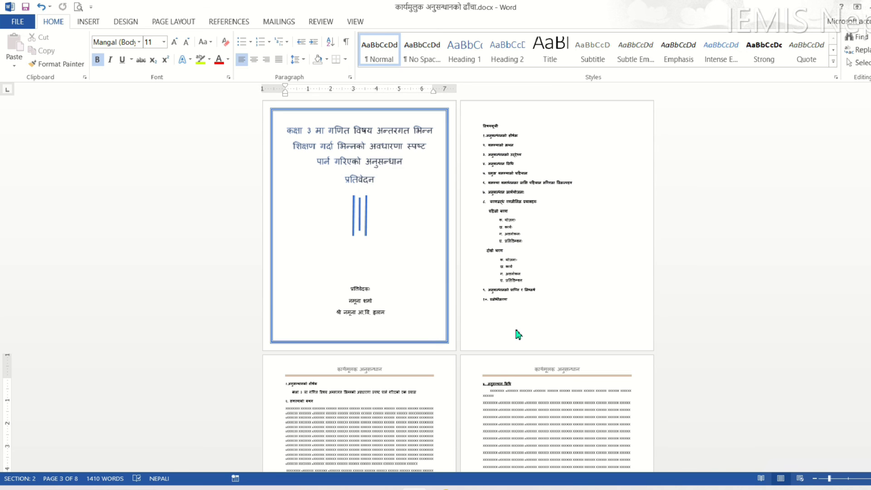
pyautogui.scroll(-2, 517, 336)
pyautogui.scroll(-3, 515, 338)
pyautogui.scroll(-3, 515, 338)
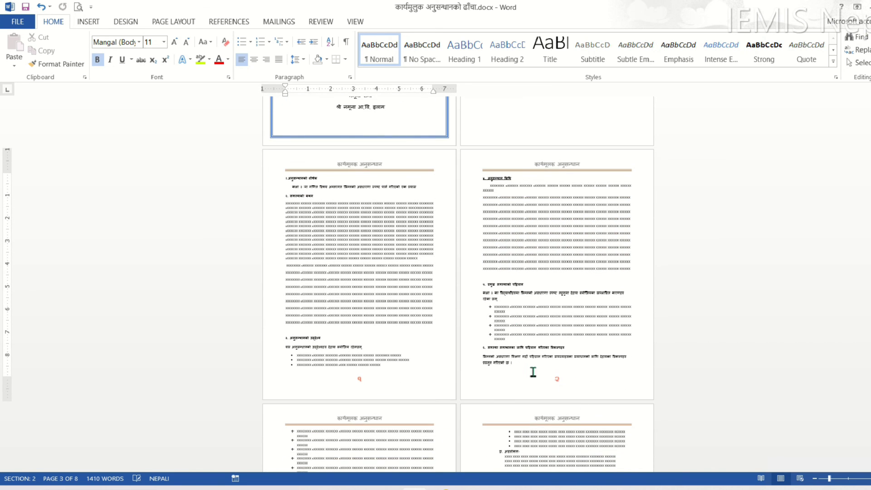
# Select the red footer page number and align it to the right.
pyautogui.doubleClick(554, 382)
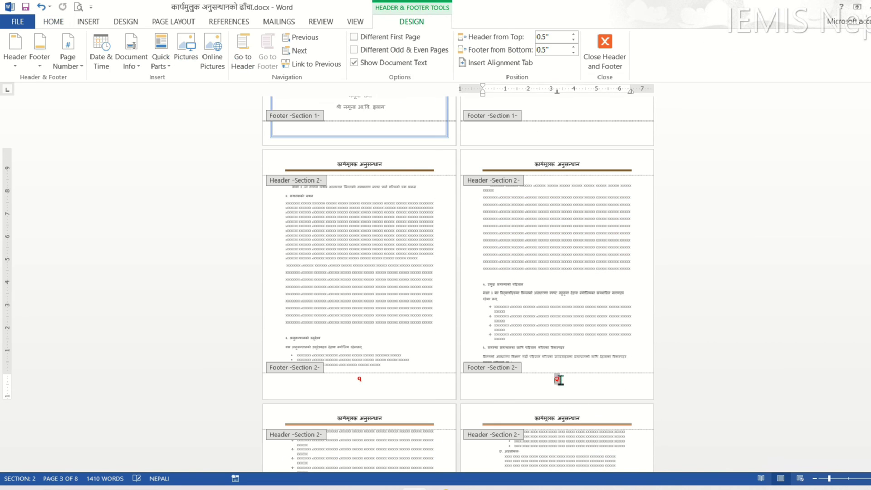
pyautogui.keyDown('ctrl'); pyautogui.scroll(5, 338, 393); pyautogui.keyUp('ctrl')
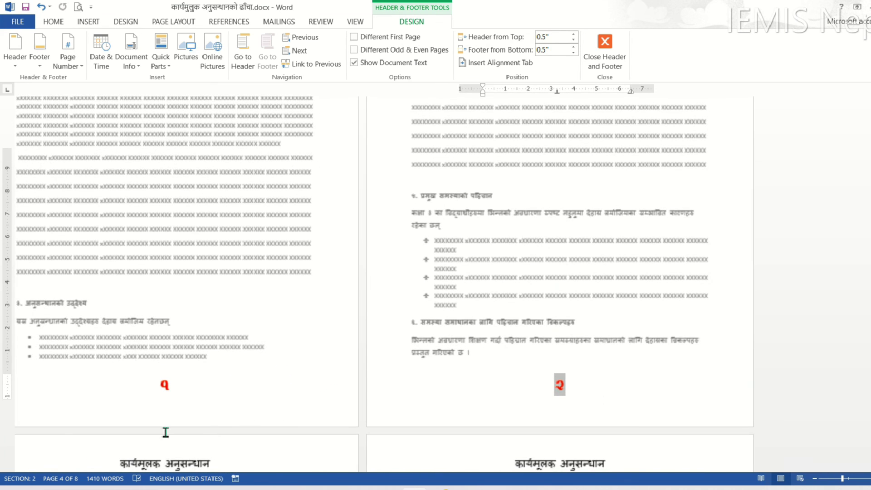
pyautogui.doubleClick(259, 383)
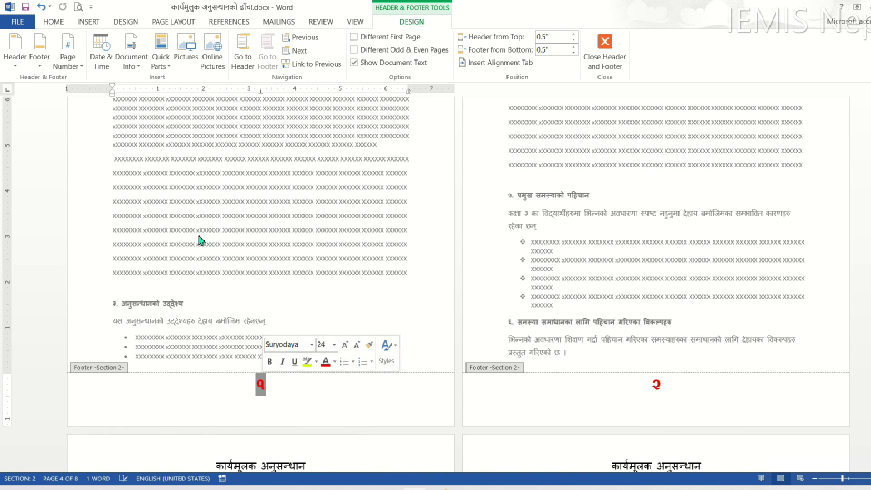
pyautogui.click(57, 26)
pyautogui.click(266, 61)
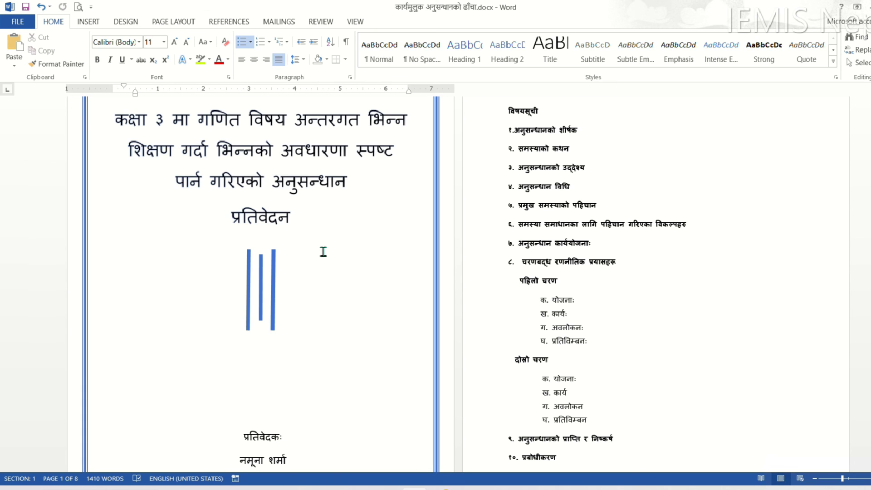
# Select every contents entry on page 2, from the first through १०. प्रबोधीकरण.
pyautogui.scroll(2, 323, 251)
pyautogui.moveTo(523, 180); pyautogui.dragTo(596, 125)
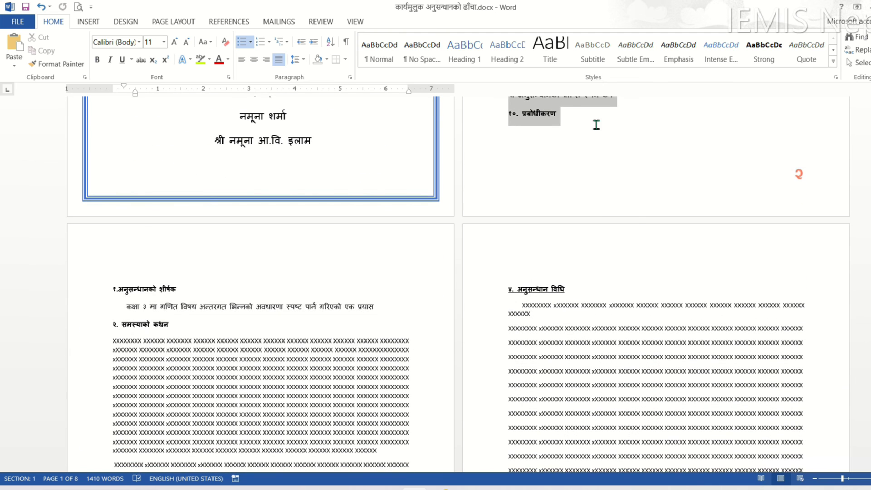
pyautogui.hotkey('shift', 'Up')
pyautogui.hotkey('shift', 'Up')
pyautogui.hotkey('shift', 'Up')
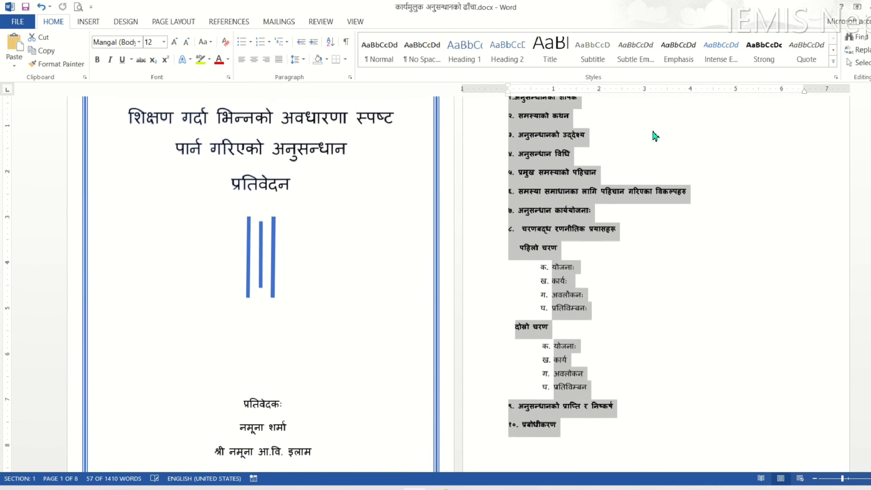